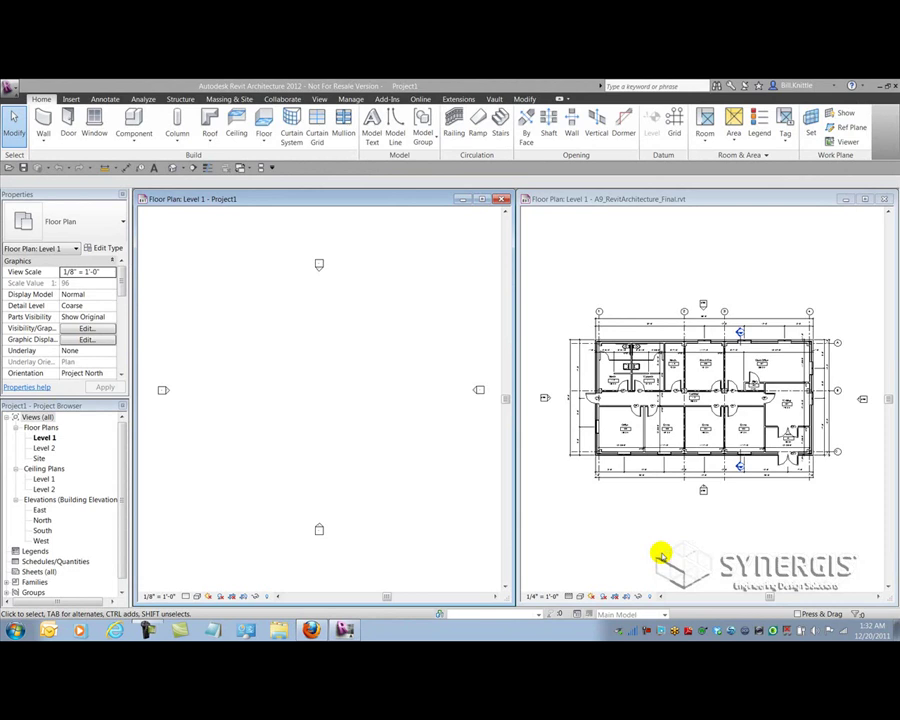
Switch to Firefox to review the Timely Industries TA-8 Casing jamb glazing detail on Autodesk Seek, and return to Revit
left_click(311, 629)
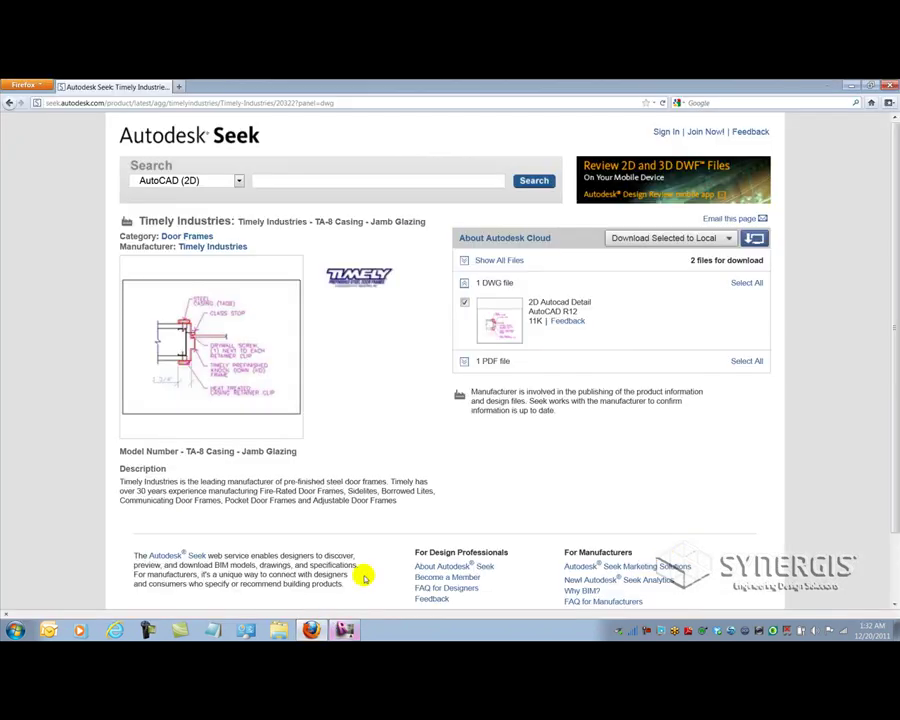
mouse_move(492, 335)
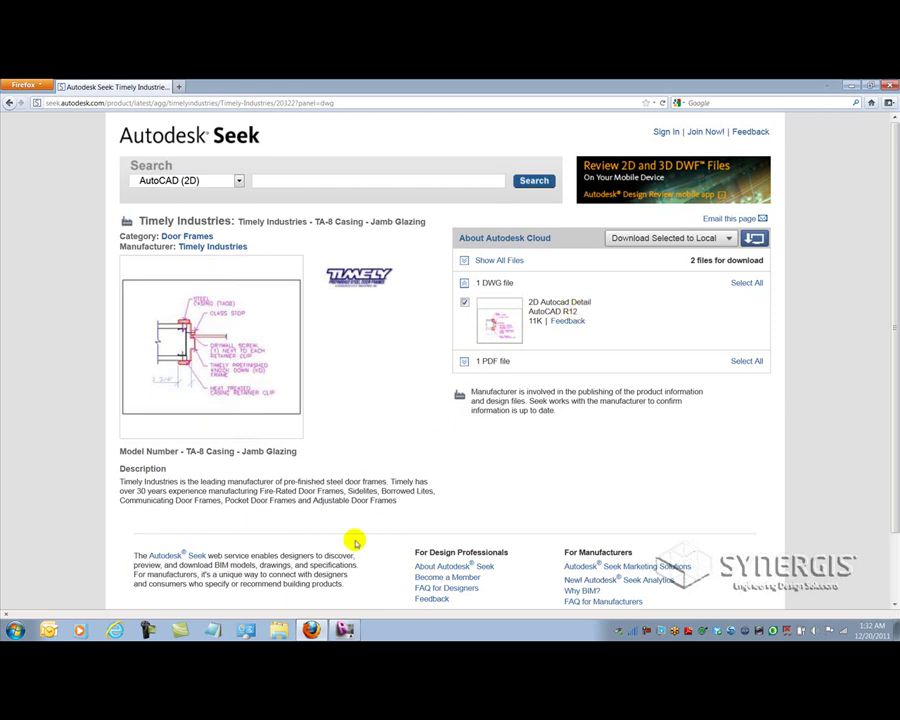
left_click(344, 629)
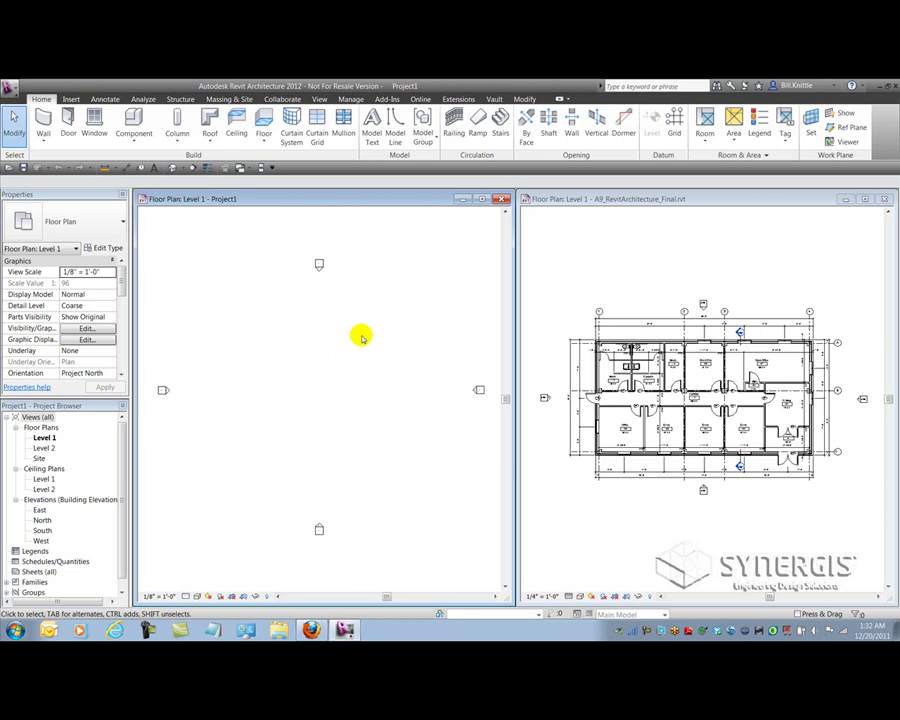
Create a new drafting view named Jamb Detail at a scale of 3" = 1'-0"
left_click(319, 100)
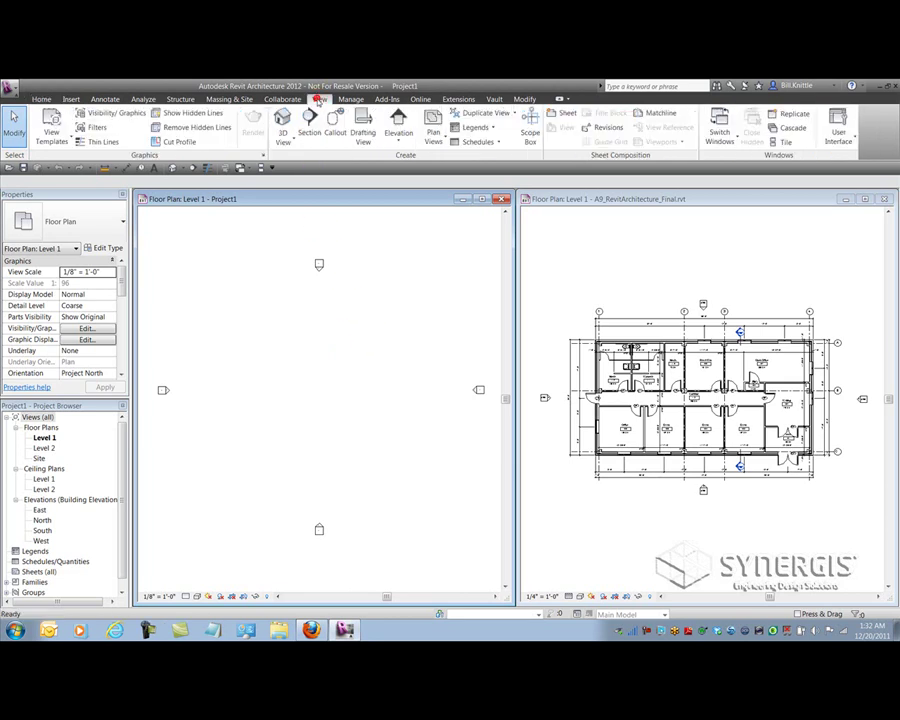
left_click(363, 120)
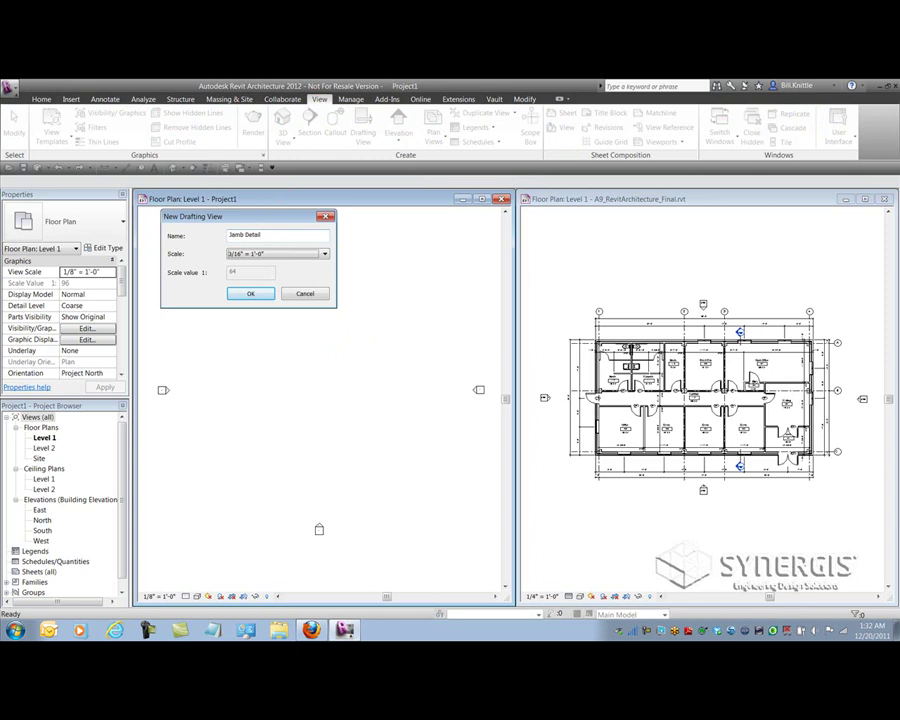
left_click(251, 293)
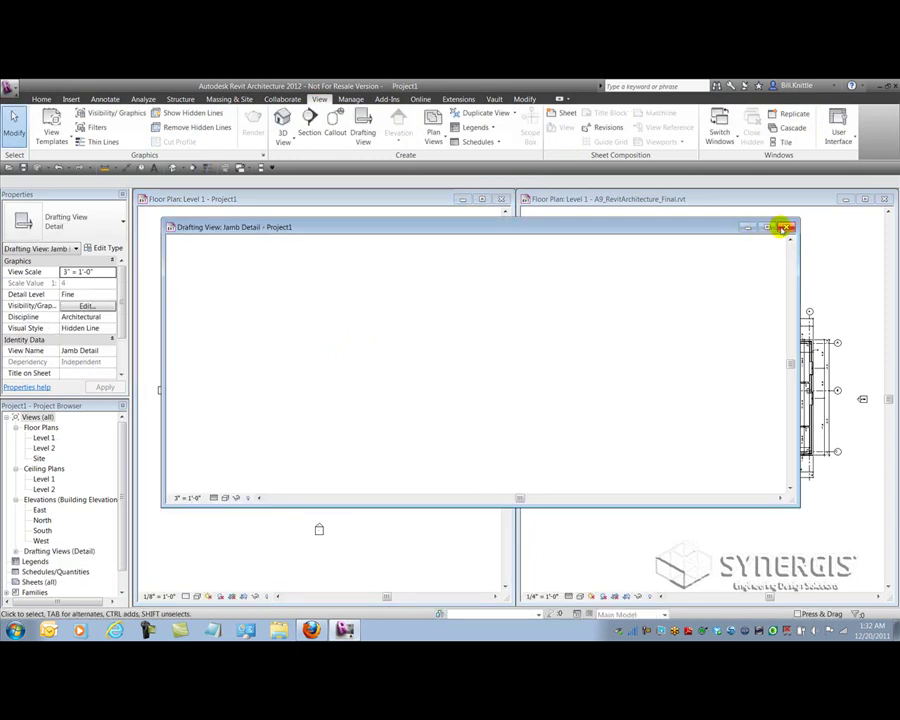
Resize the Jamb Detail view window so it covers the Project1 Level 1 plan and sits beside the finished project's plan
left_click_drag(797, 221, 513, 187)
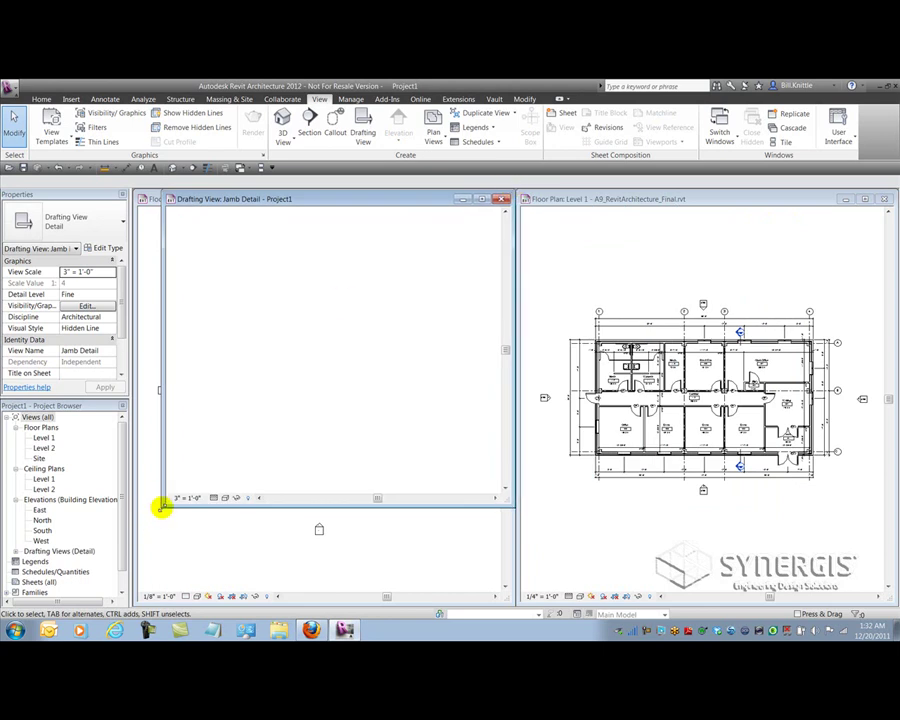
left_click_drag(161, 506, 138, 582)
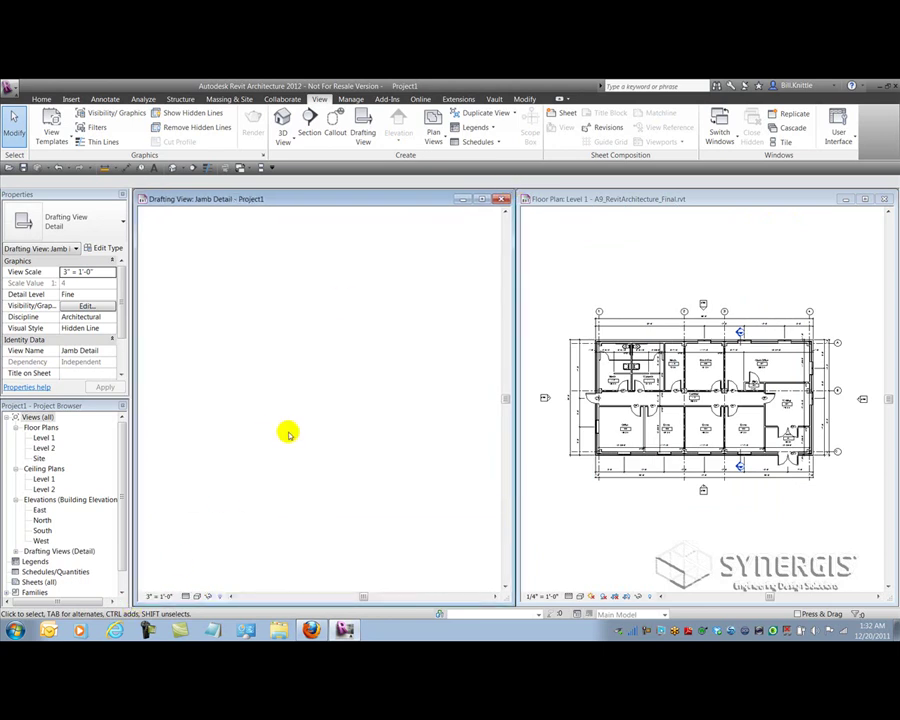
left_click(225, 168)
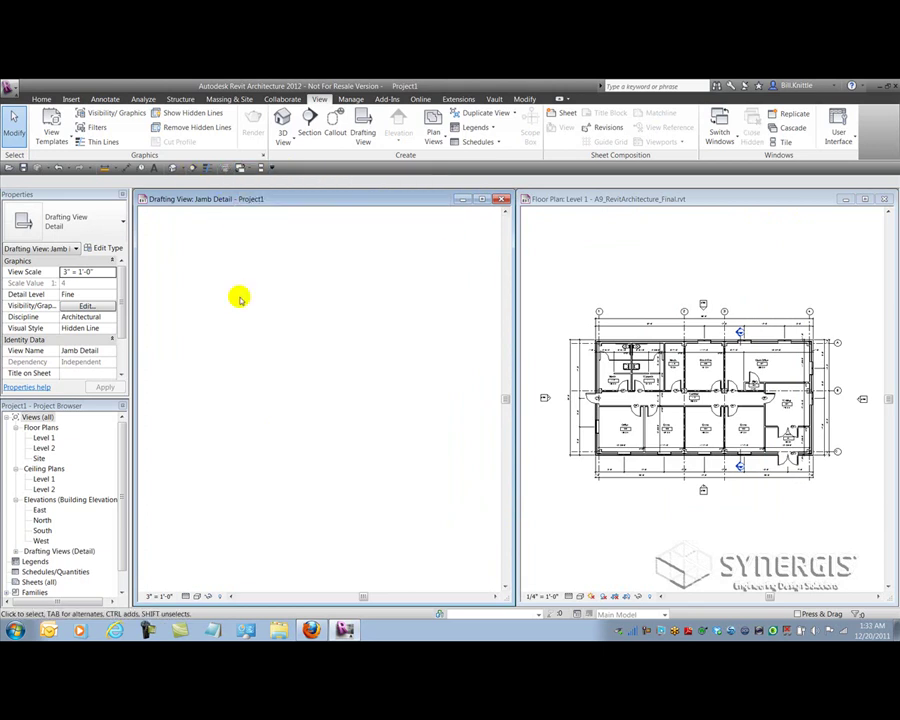
Import tim8b_20322.dwg from the Desktop into the drafting view with Black and White colors and Auto - Center to Center positioning
left_click(70, 99)
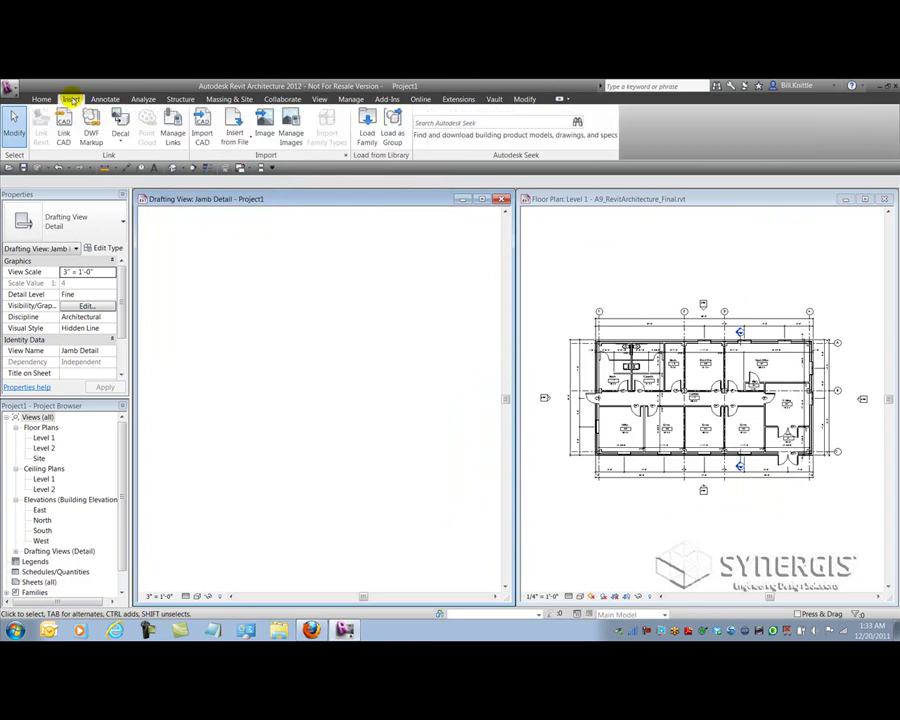
left_click(202, 134)
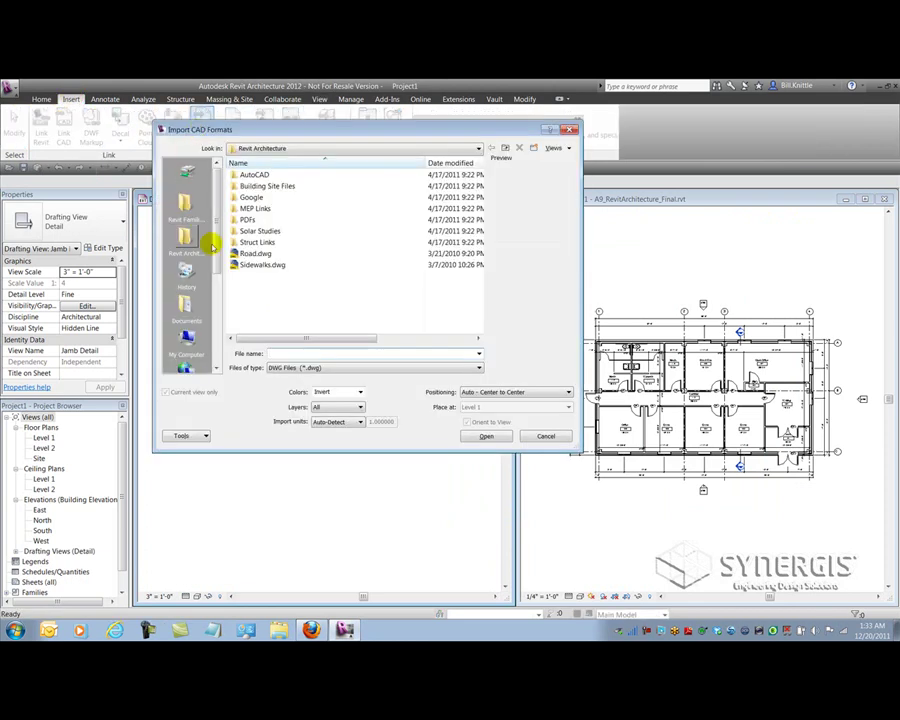
left_click(300, 148)
left_click(248, 156)
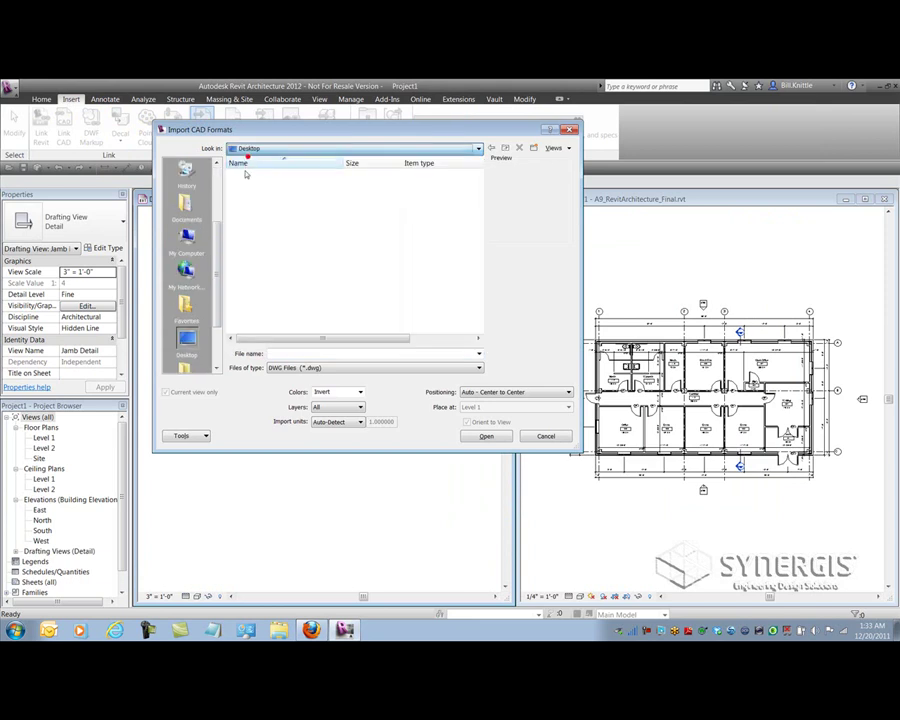
left_click(254, 298)
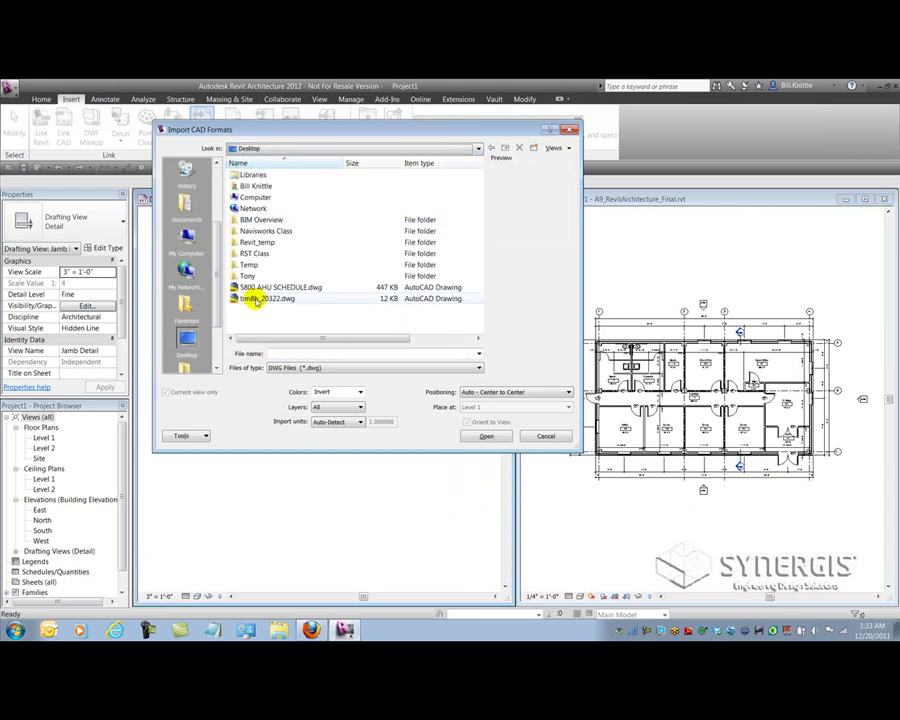
left_click(360, 392)
left_click(346, 417)
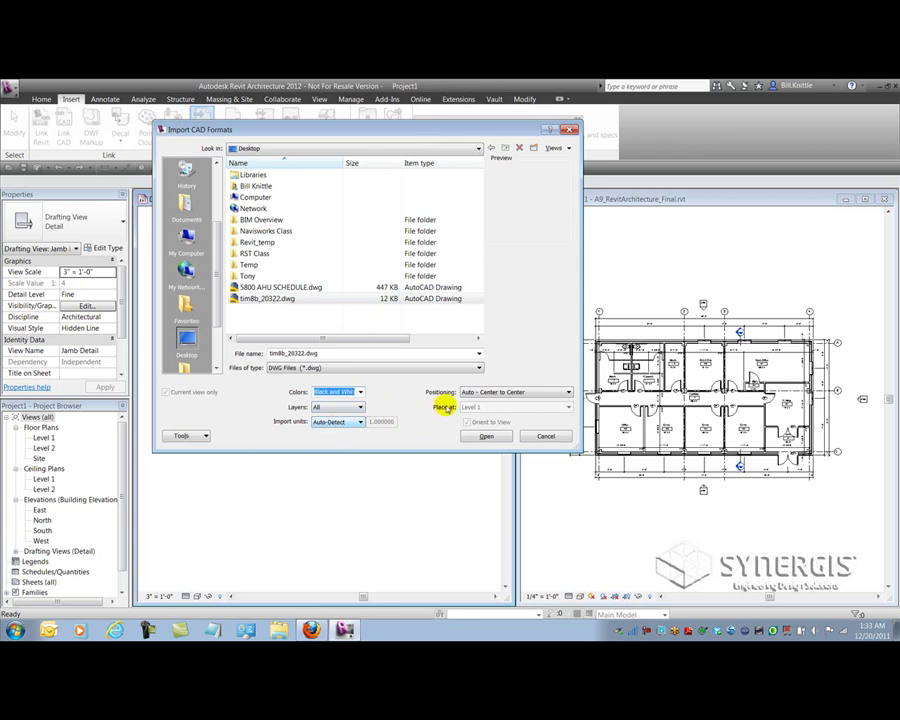
left_click(494, 392)
left_click(484, 437)
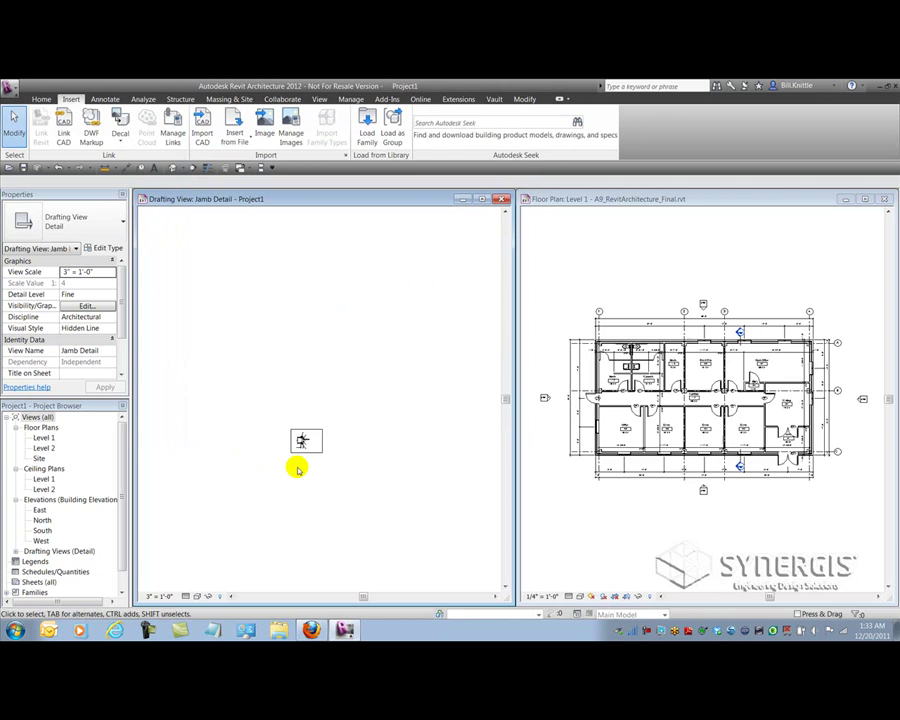
Fully explode the imported jamb detail into native Revit lines and text
scroll(304, 445, "up", 8)
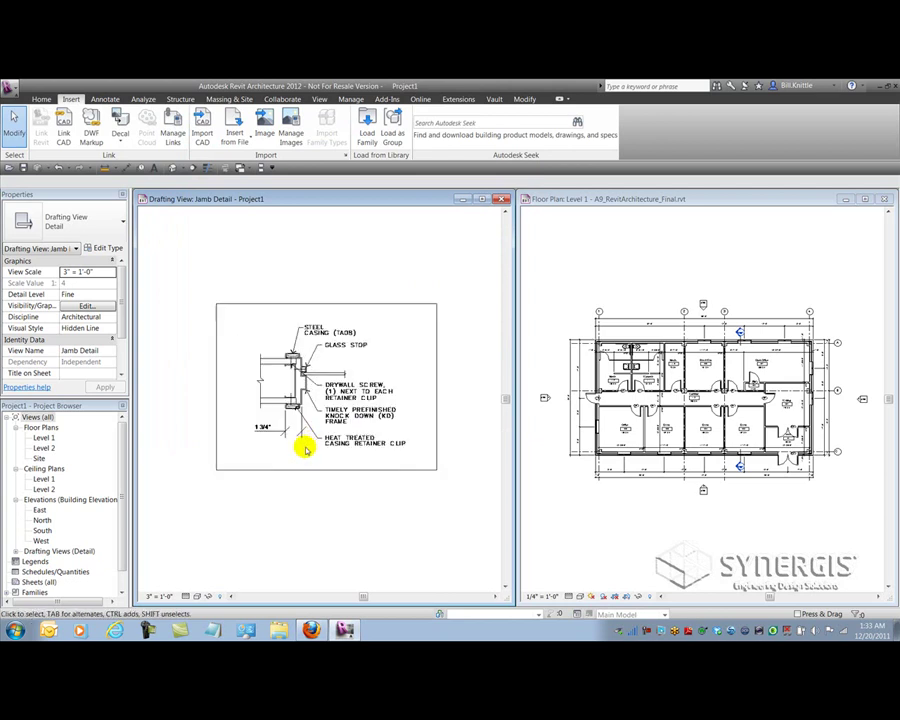
middle_click_drag(325, 438, 304, 451)
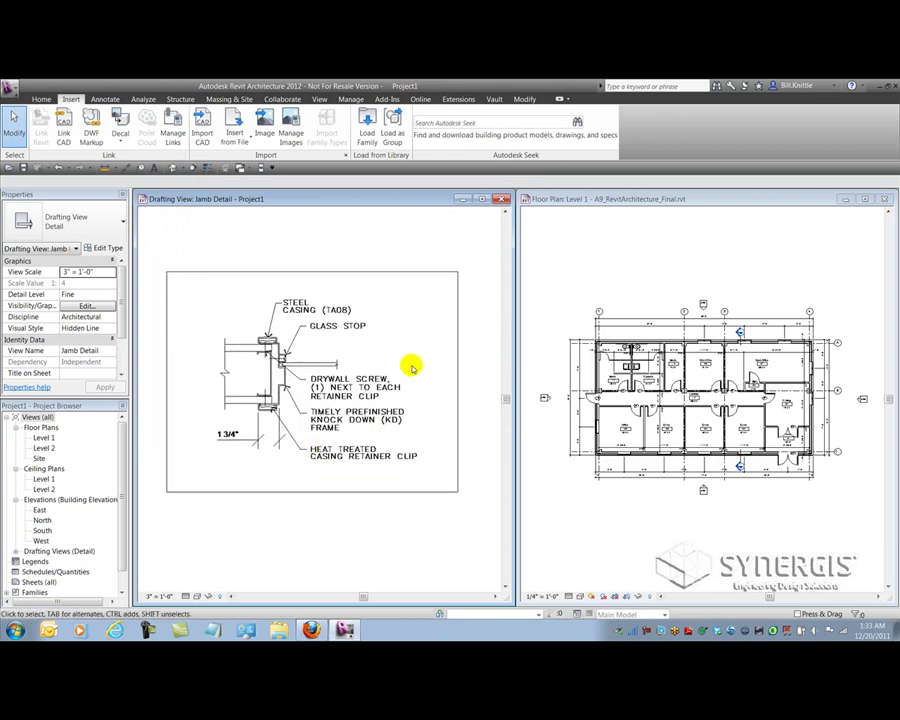
middle_click_drag(369, 383, 371, 391)
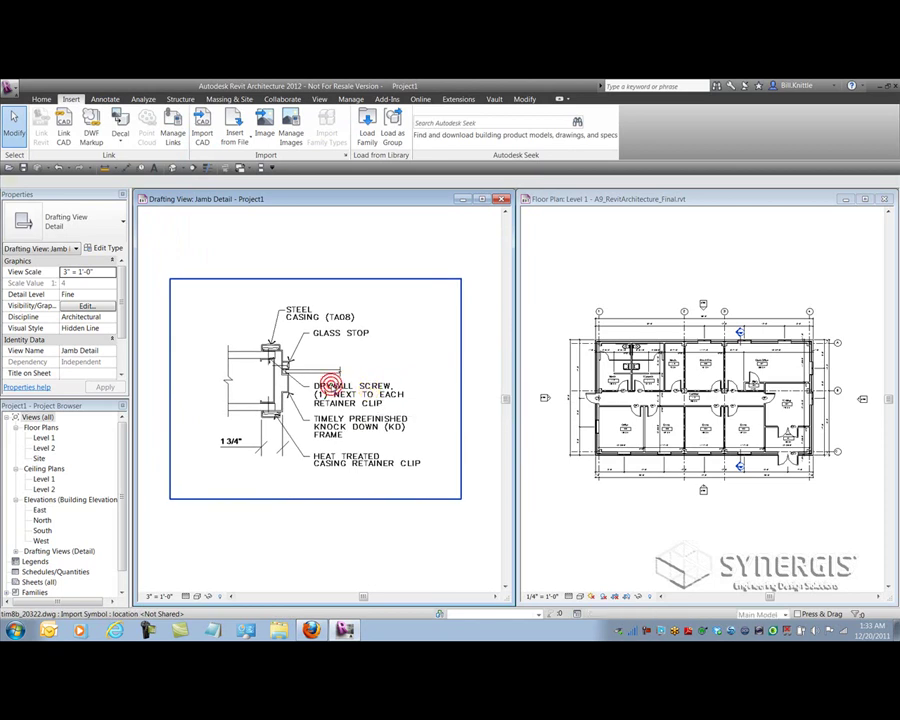
left_click(319, 435)
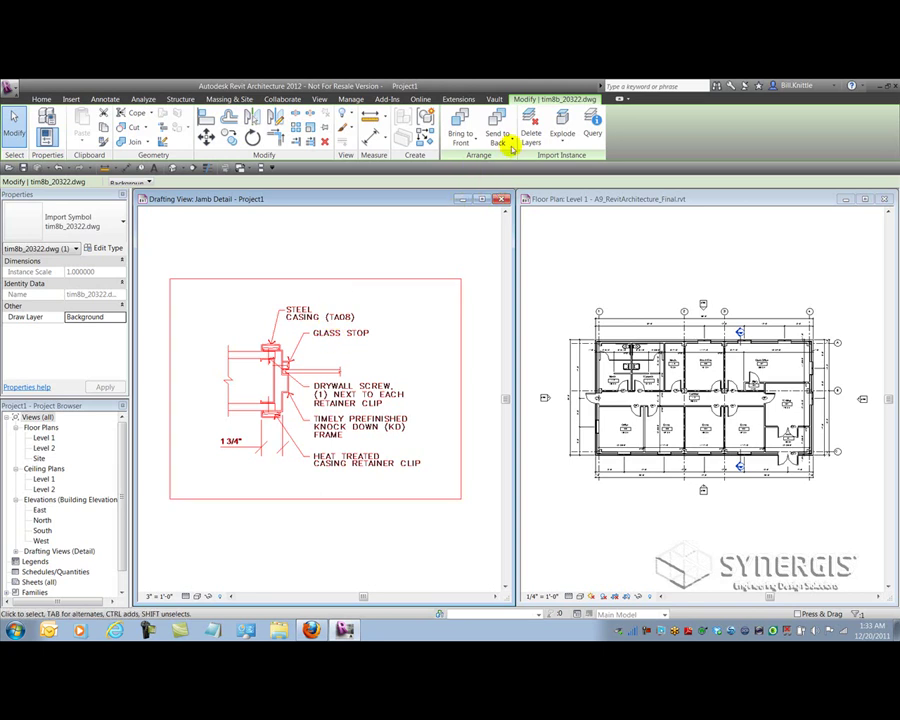
left_click(560, 135)
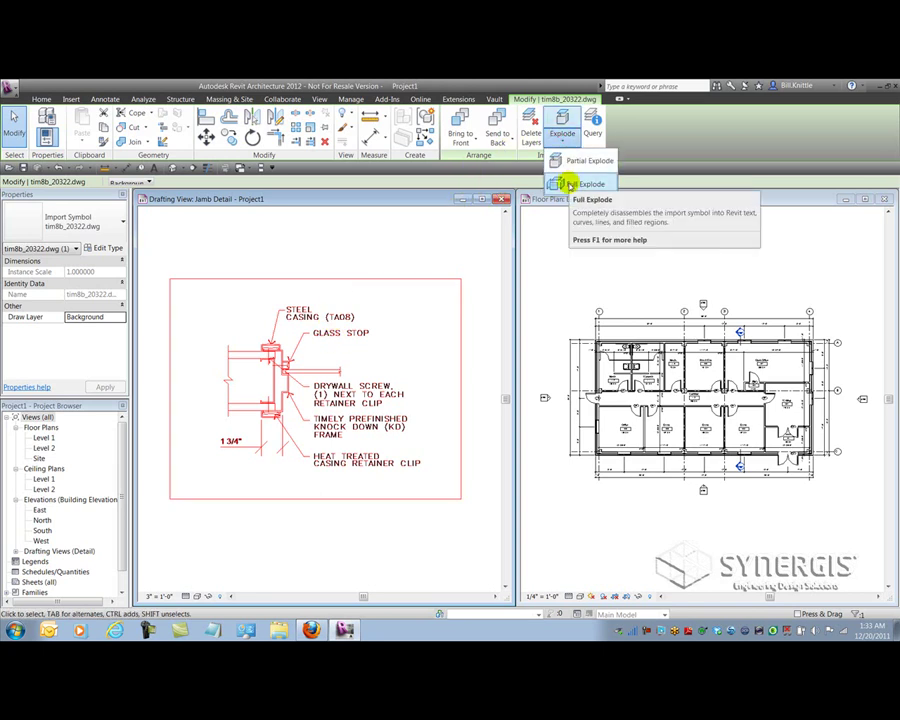
left_click(568, 184)
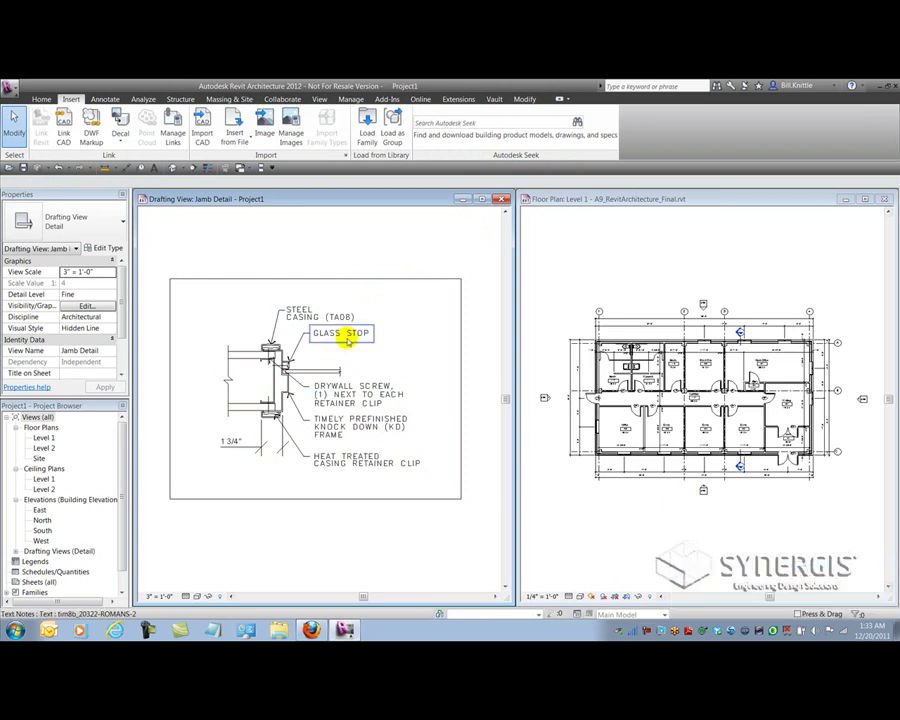
Temporarily hide the text notes category in the Jamb Detail view, using the steel casing note as the selected element
left_click(300, 311)
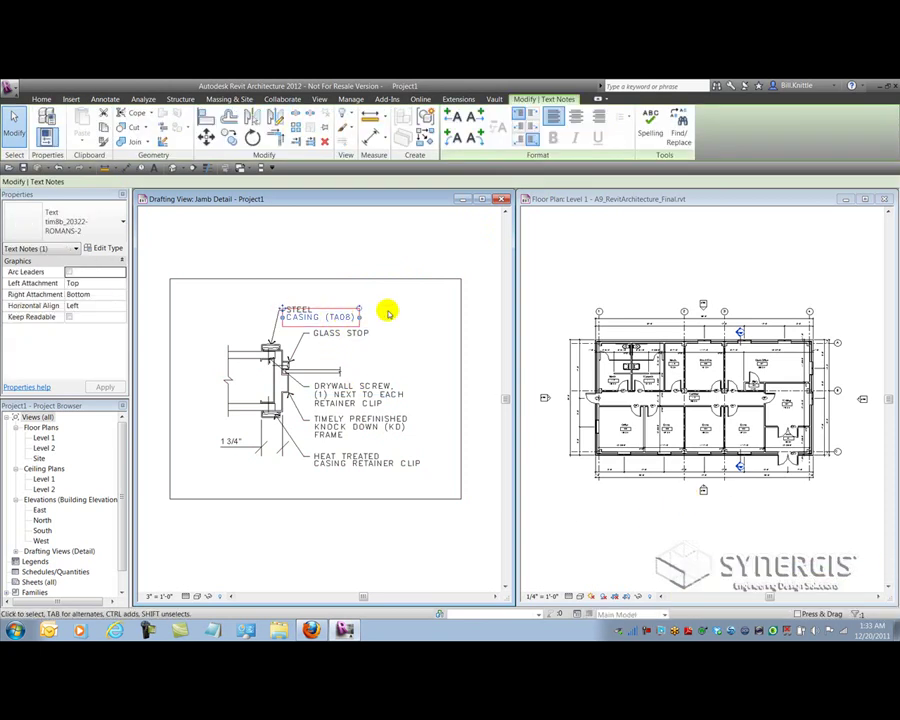
right_click(352, 257)
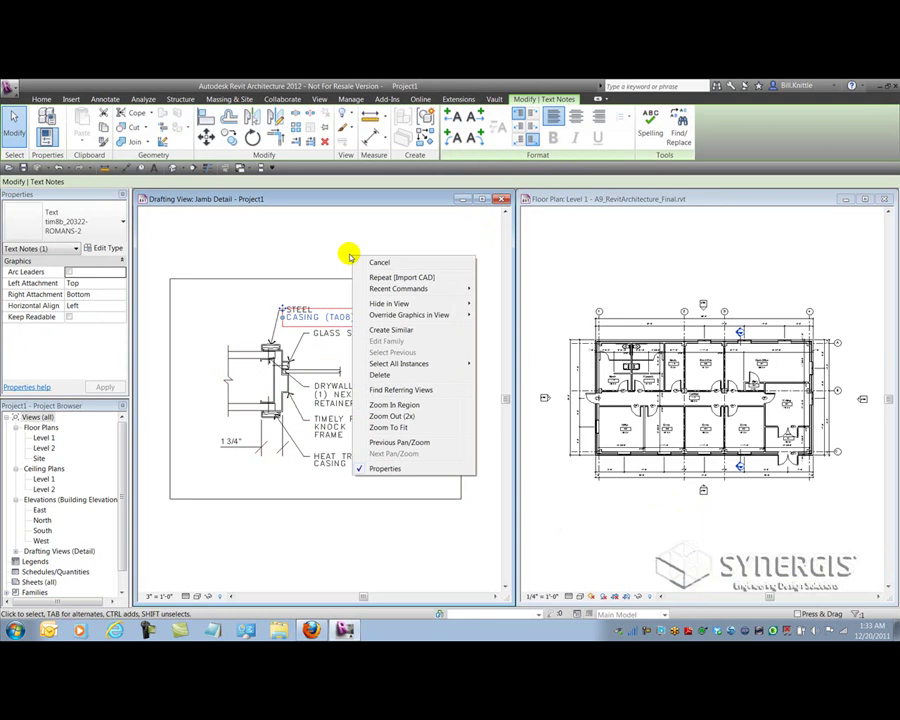
mouse_move(390, 303)
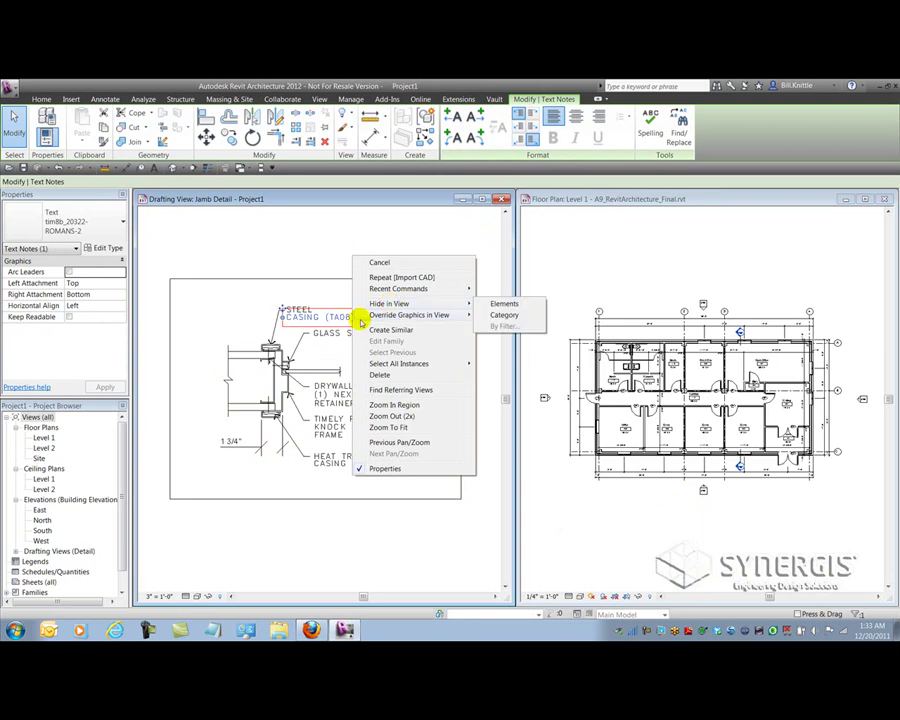
left_click(315, 543)
left_click(209, 597)
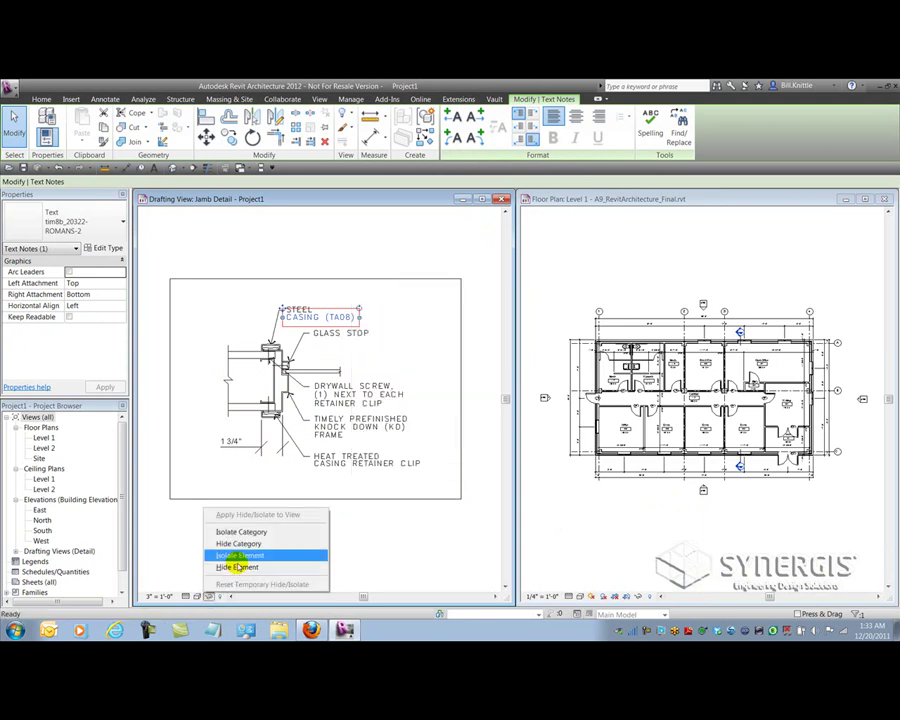
left_click(243, 546)
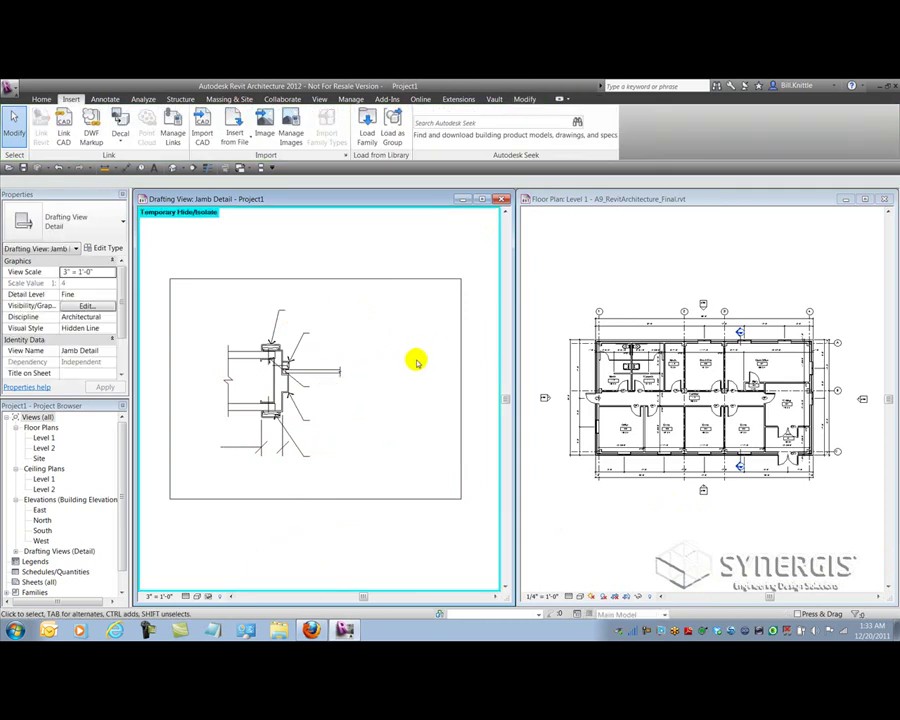
Delete the rectangular border around the jamb detail as a chain of lines
middle_click_drag(344, 420, 368, 427)
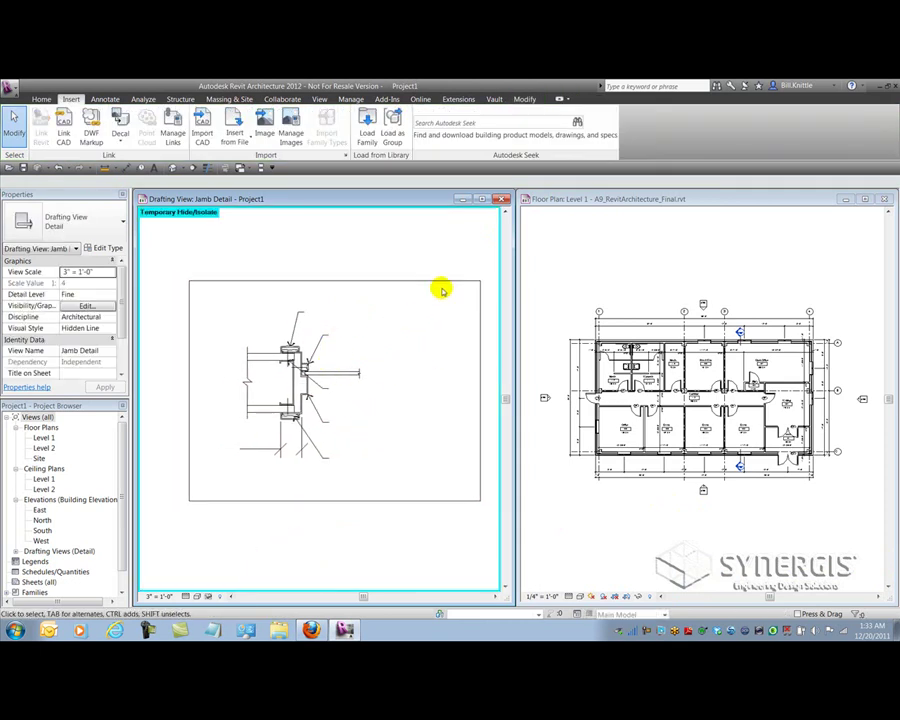
key("Tab")
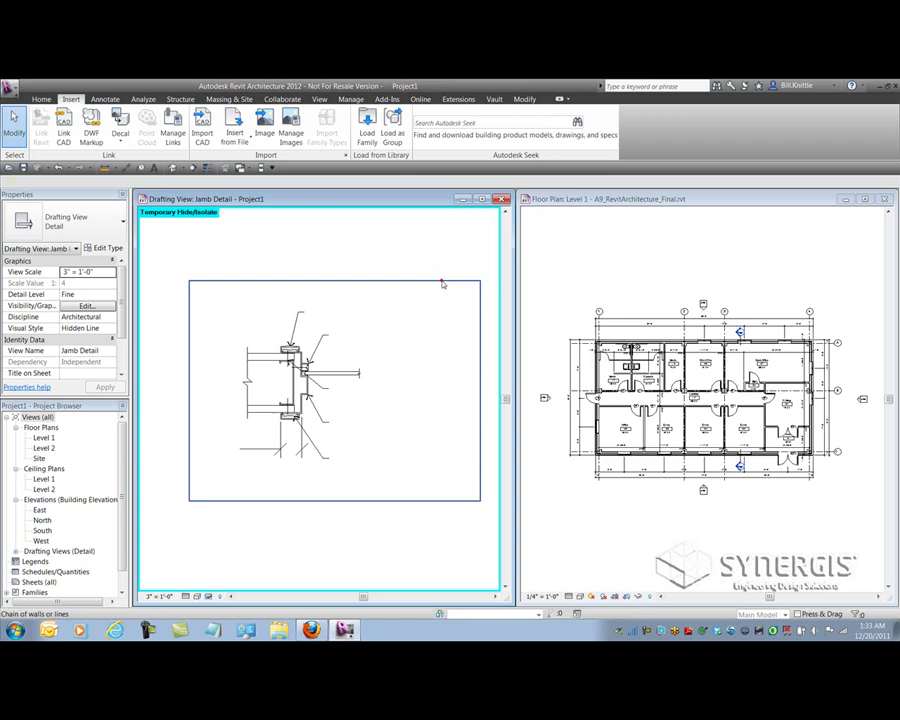
left_click(440, 283)
key("Delete")
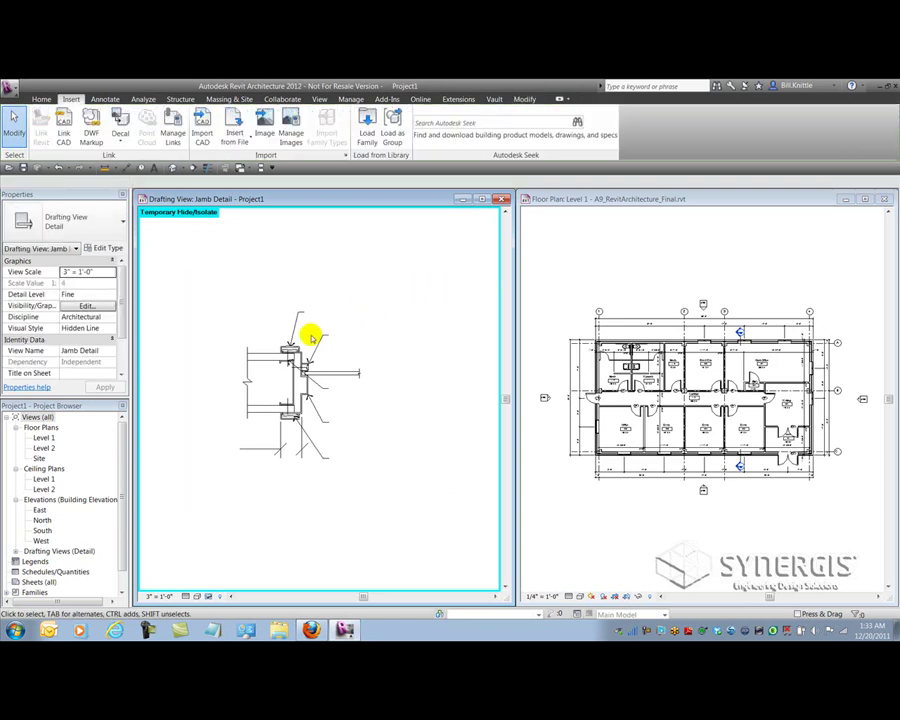
Delete the steel casing and glass stop leader lines with their arrowheads, including the stray line left at the glass stop
scroll(297, 340, "up", 3)
left_click_drag(321, 252, 258, 354)
key("Delete")
left_click_drag(402, 316, 318, 403)
key("Delete")
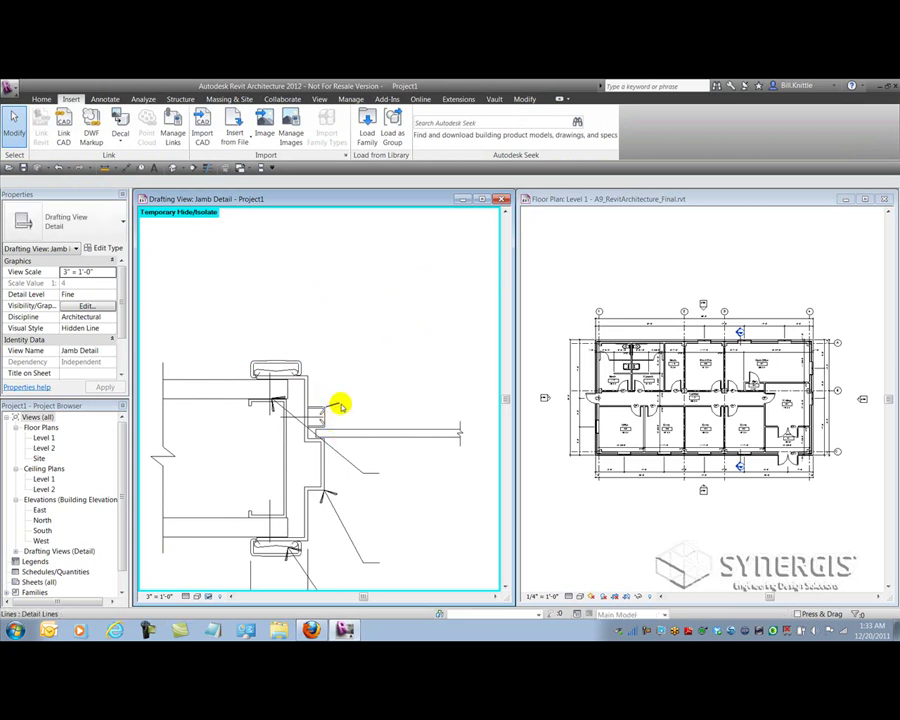
left_click(339, 403)
key("Delete")
Delete the diagonal drywall screw leader line that crosses the frame
scroll(282, 403, "up", 1)
scroll(275, 412, "up", 2)
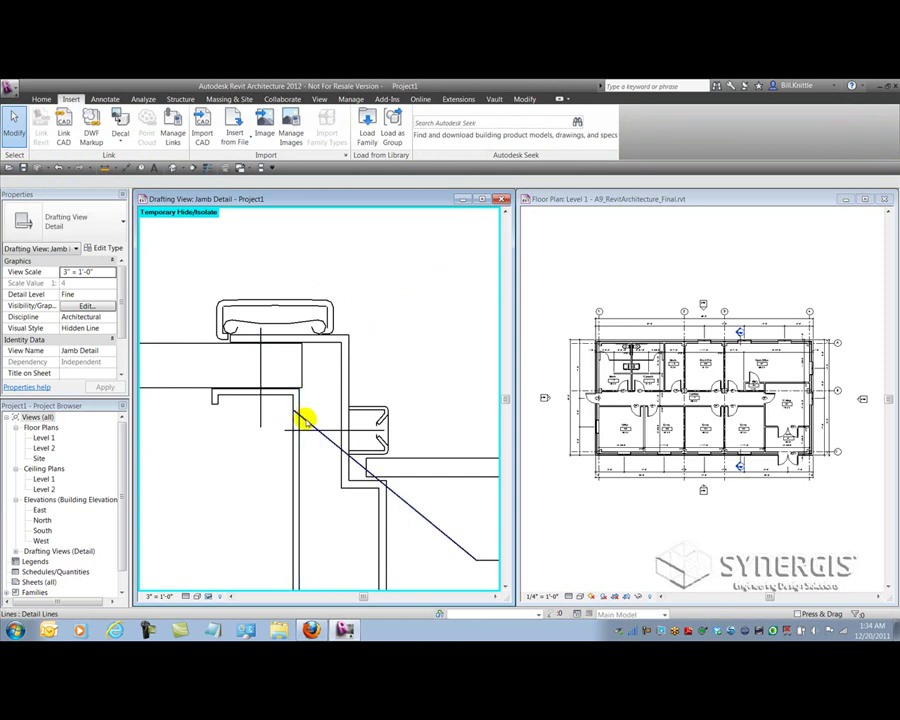
left_click(306, 418)
key("Delete")
Delete the leftover horizontal piece of the drywall screw leader and the knock down frame leader with its arrowhead
scroll(375, 434, "down", 2)
middle_click_drag(375, 434, 402, 363)
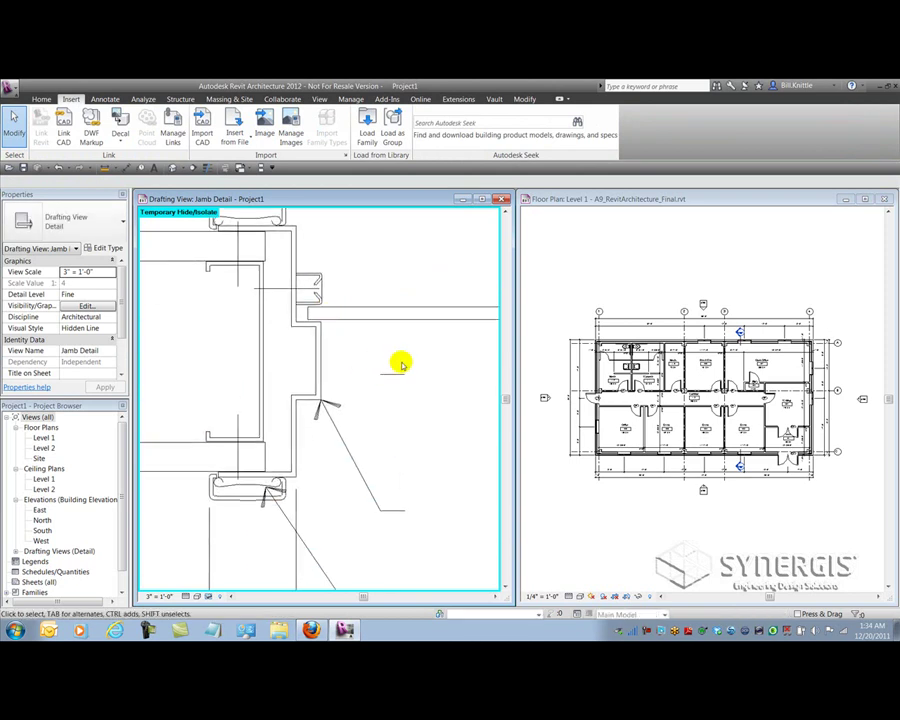
left_click(340, 505)
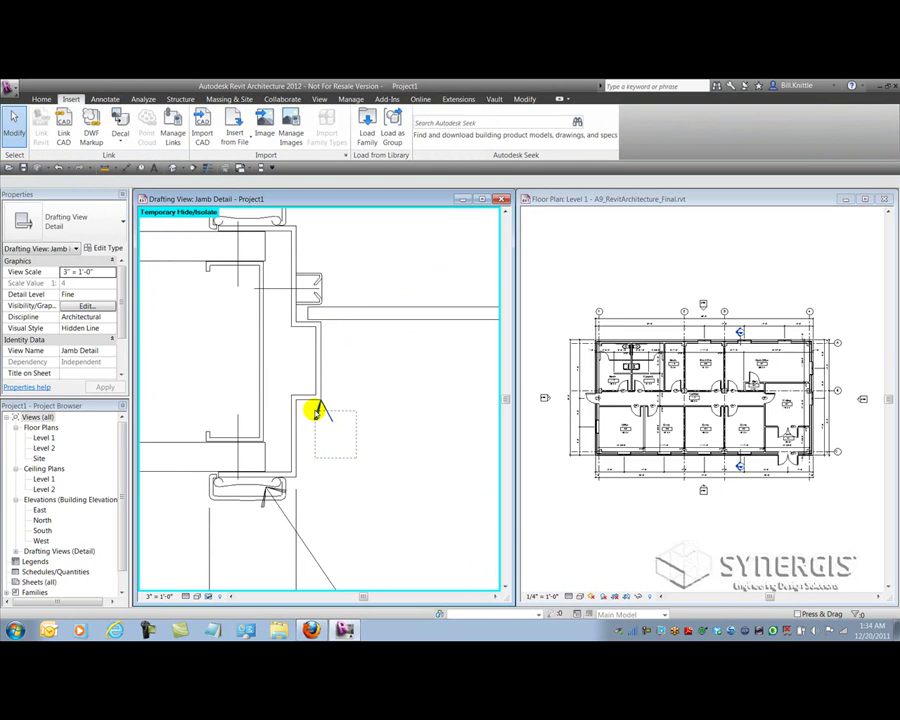
left_click_drag(315, 410, 309, 408)
key("Delete")
Delete the casing retainer clip's diagonal leader line and its arrowhead at the lower steel casing
middle_click_drag(319, 481, 372, 392)
scroll(321, 412, "up", 2)
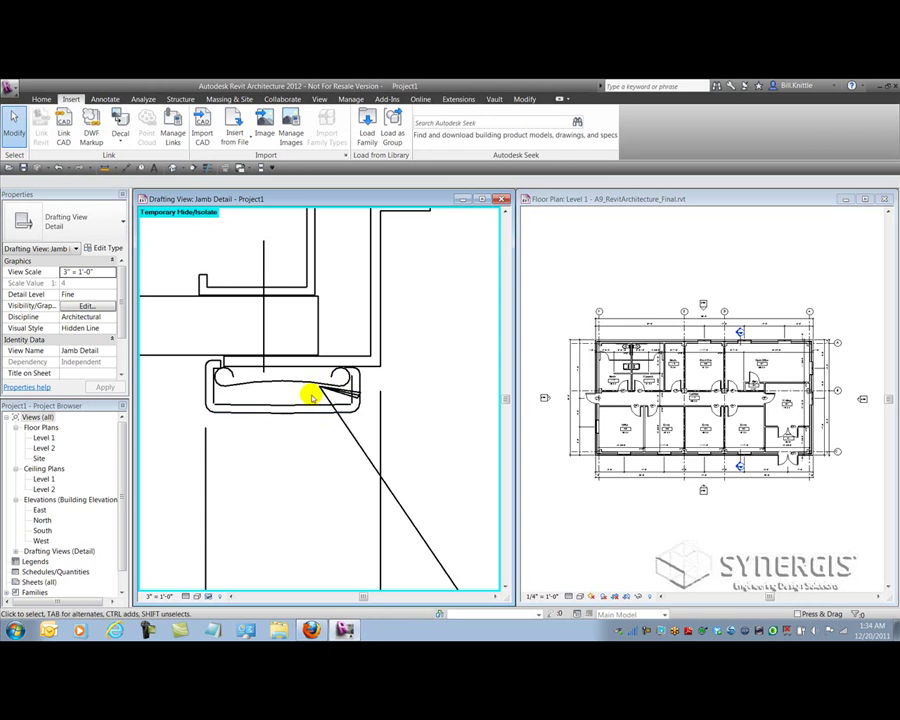
left_click_drag(315, 395, 370, 385)
key("Delete")
left_click(344, 395)
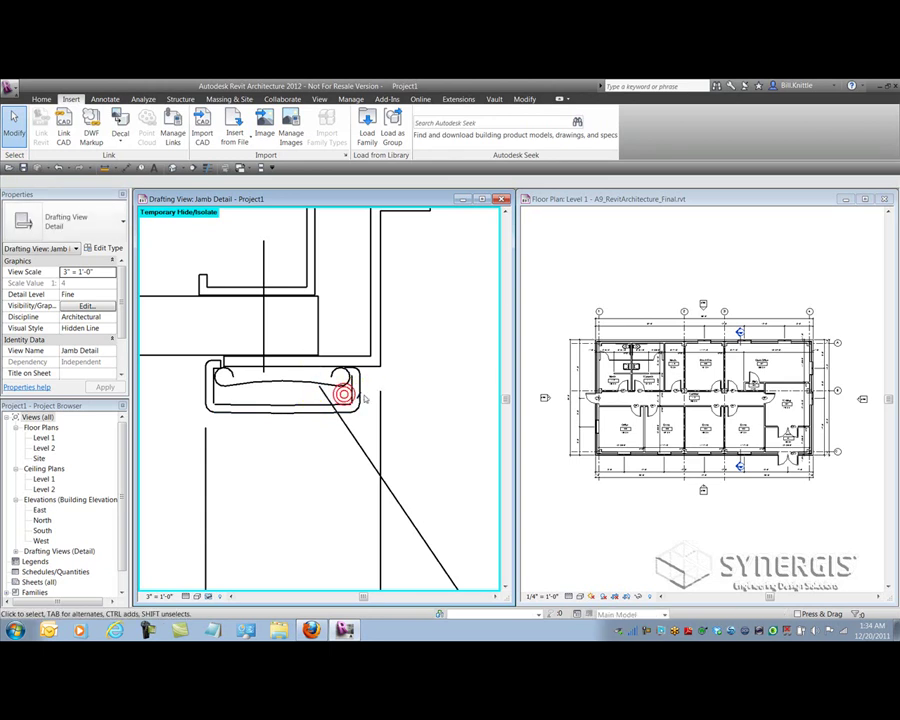
key("Delete")
left_click(341, 398)
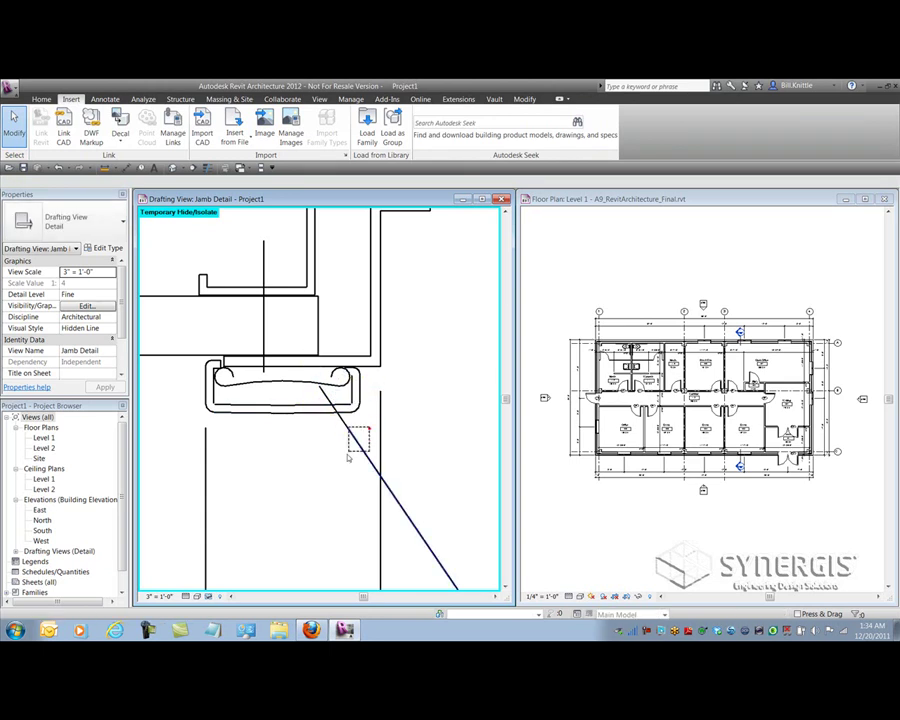
key("Delete")
Delete the remaining dimension and leader lines below the jamb detail
middle_click_drag(401, 483, 398, 350)
scroll(399, 374, "down", 4)
left_click_drag(456, 386, 305, 450)
key("Delete")
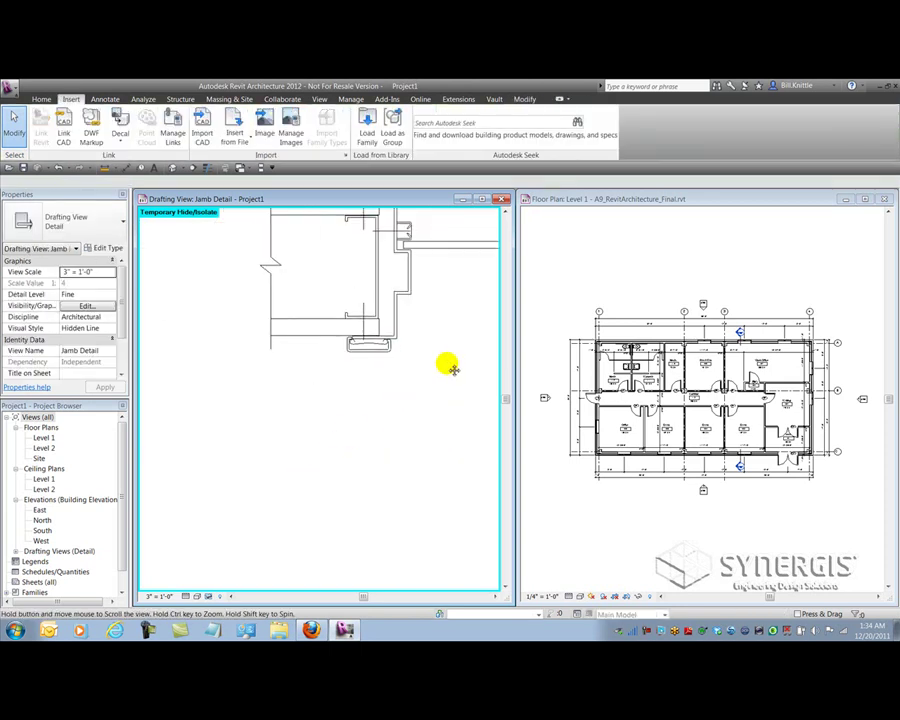
Assign the Thin Lines style to all lines of the jamb detail at once
mouse_move(452, 366)
middle_mouse_down()
mouse_move(353, 458)
mouse_move(369, 463)
middle_mouse_up()
scroll(370, 462, "down", 1)
middle_click_drag(358, 415, 376, 413)
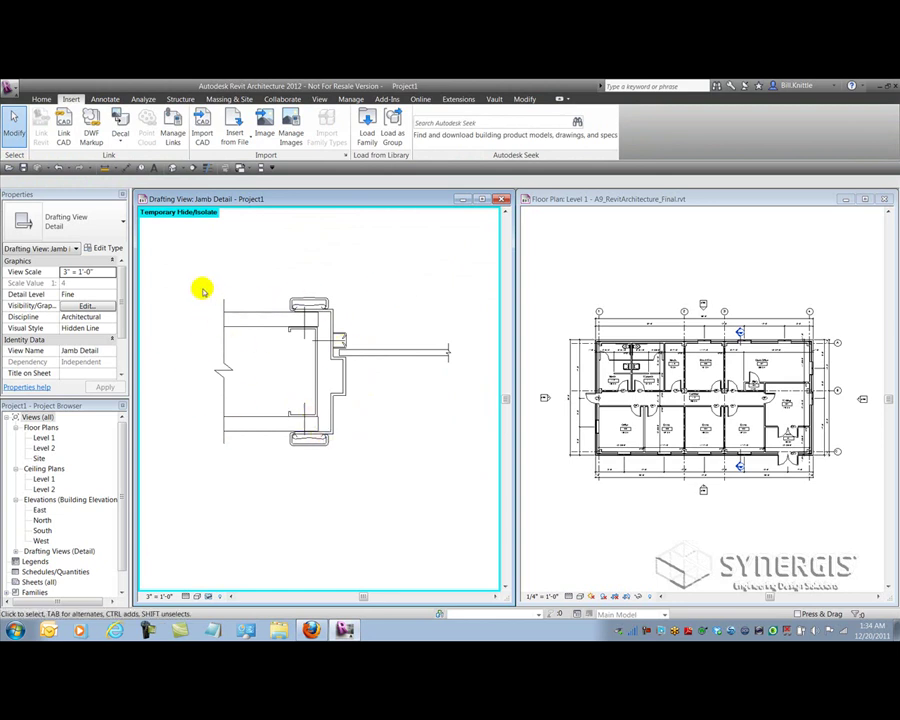
left_click(268, 314)
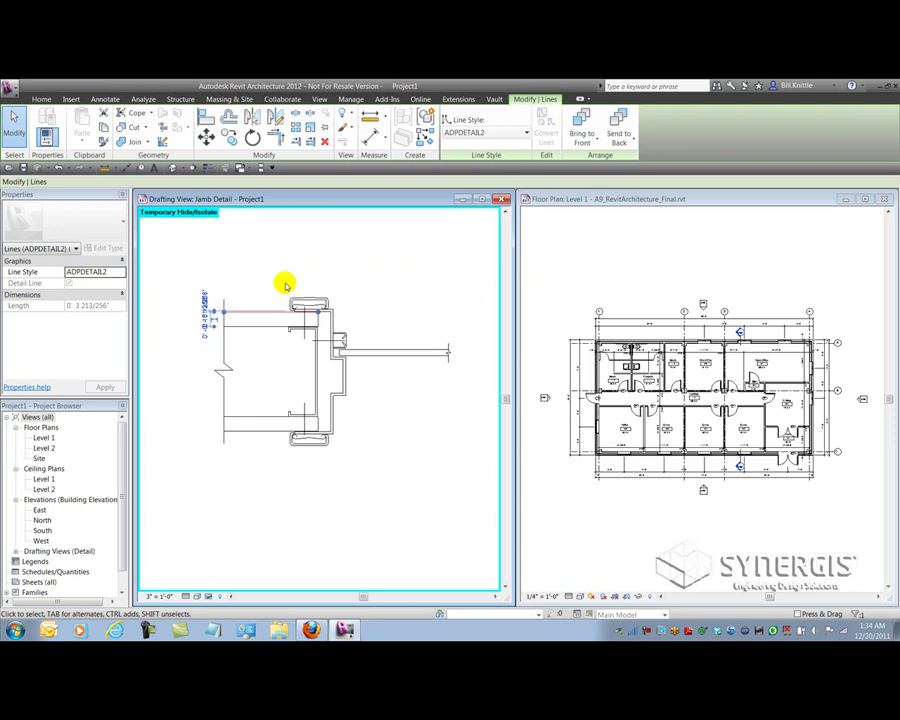
left_click(191, 277)
left_click_drag(187, 275, 460, 467)
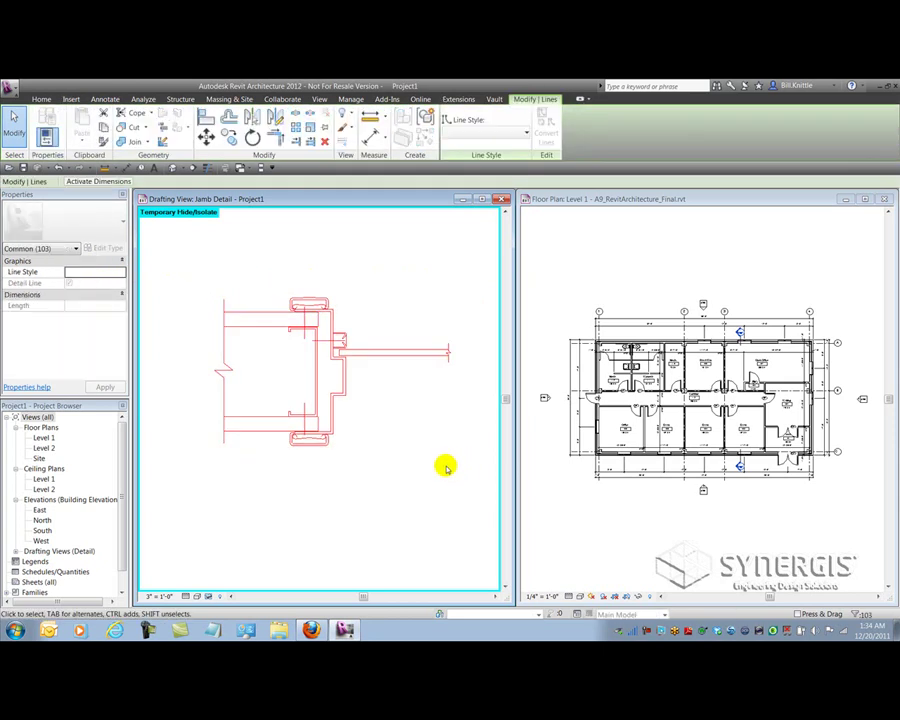
left_click(522, 133)
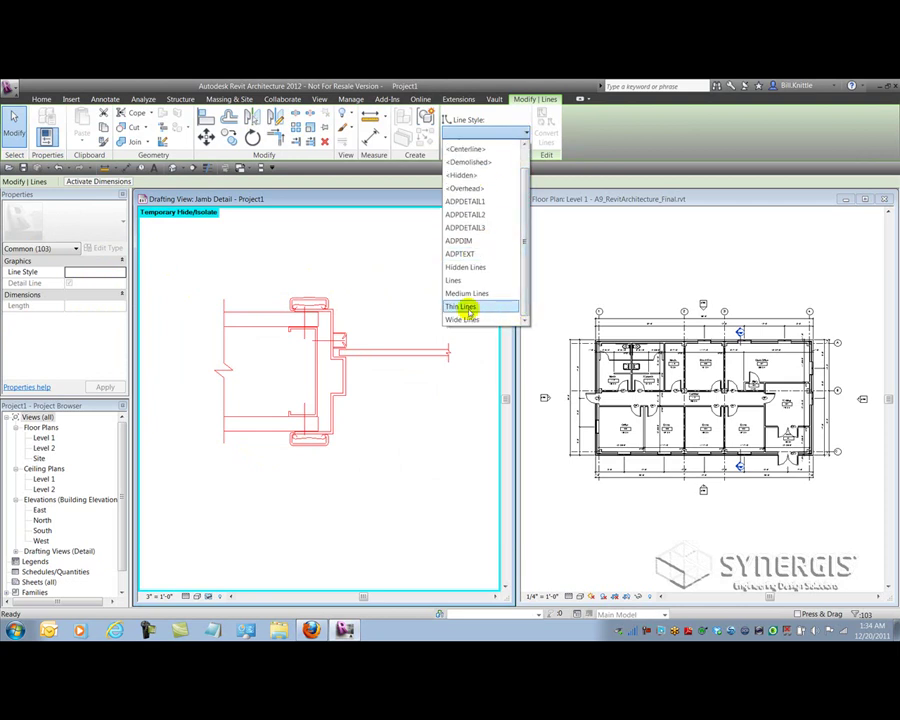
left_click(471, 308)
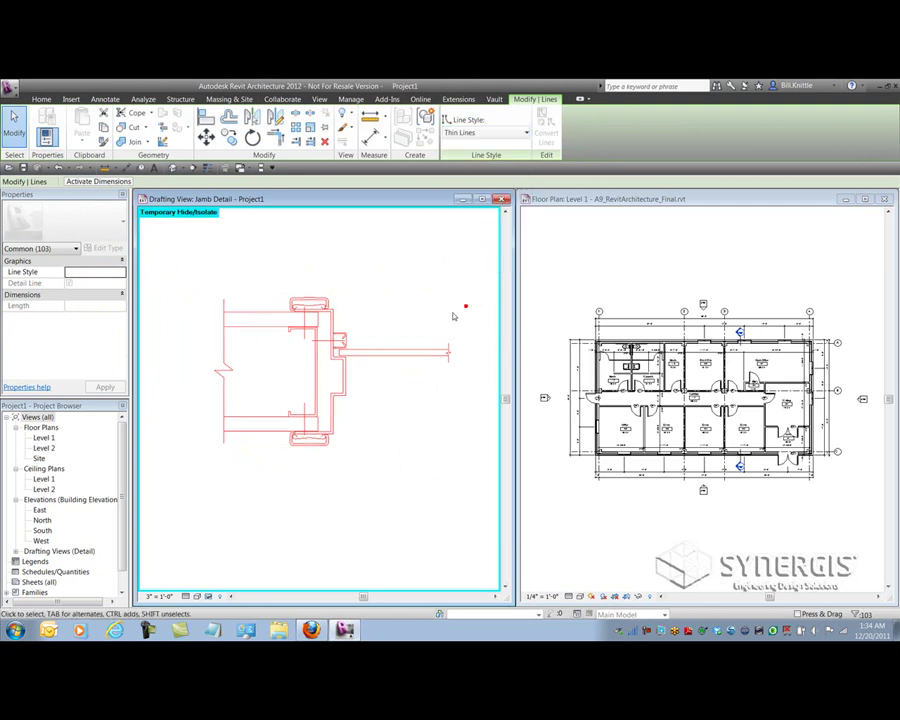
left_click(376, 323)
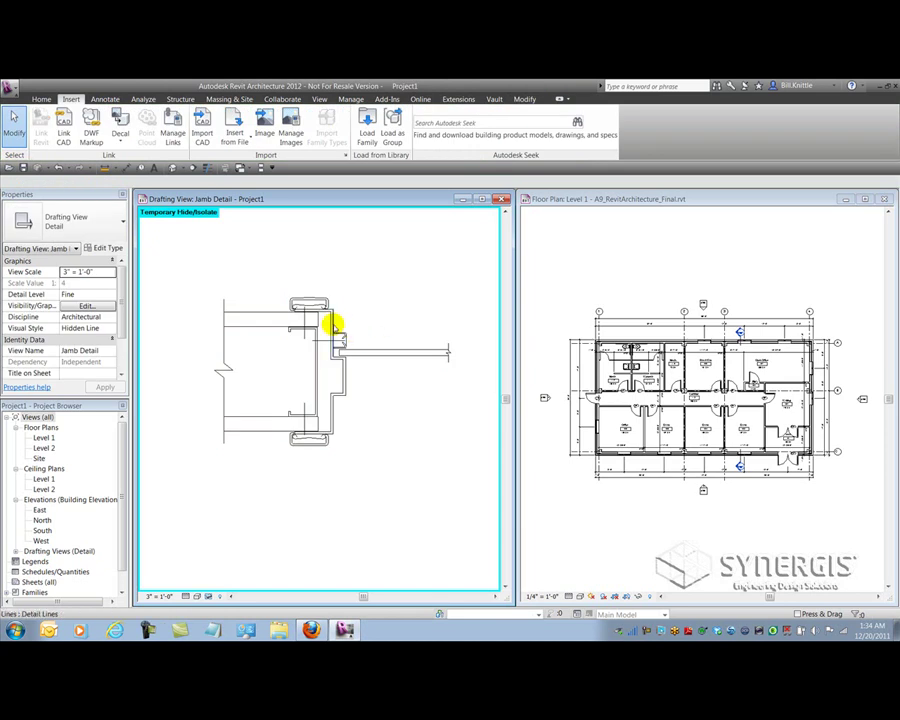
Select the door frame profile as a chain of lines and set its line style to Medium Lines
left_click(333, 323)
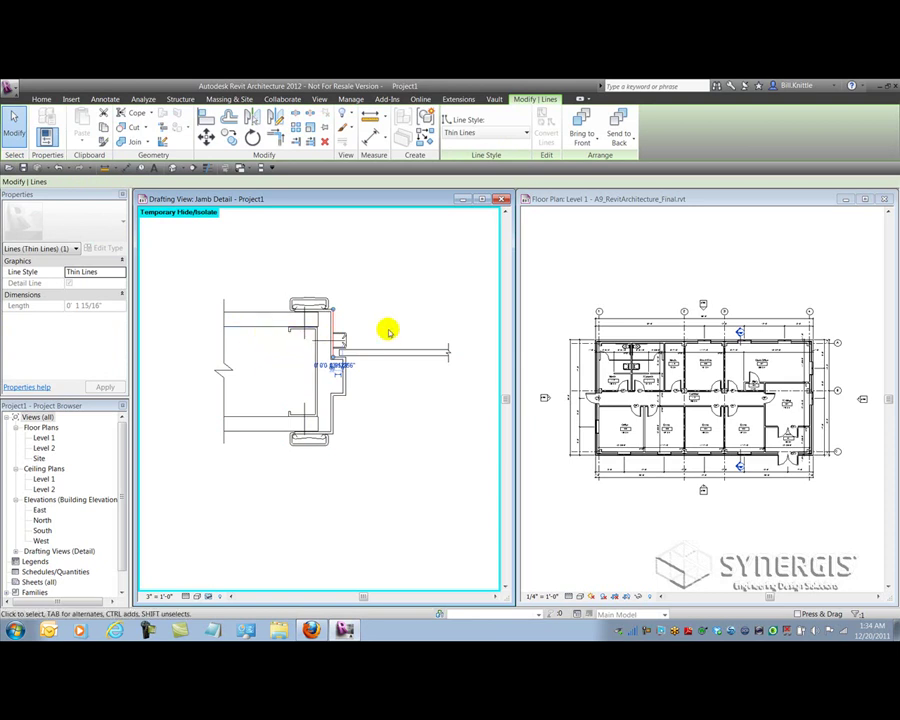
left_click(361, 307)
scroll(336, 319, "up", 3)
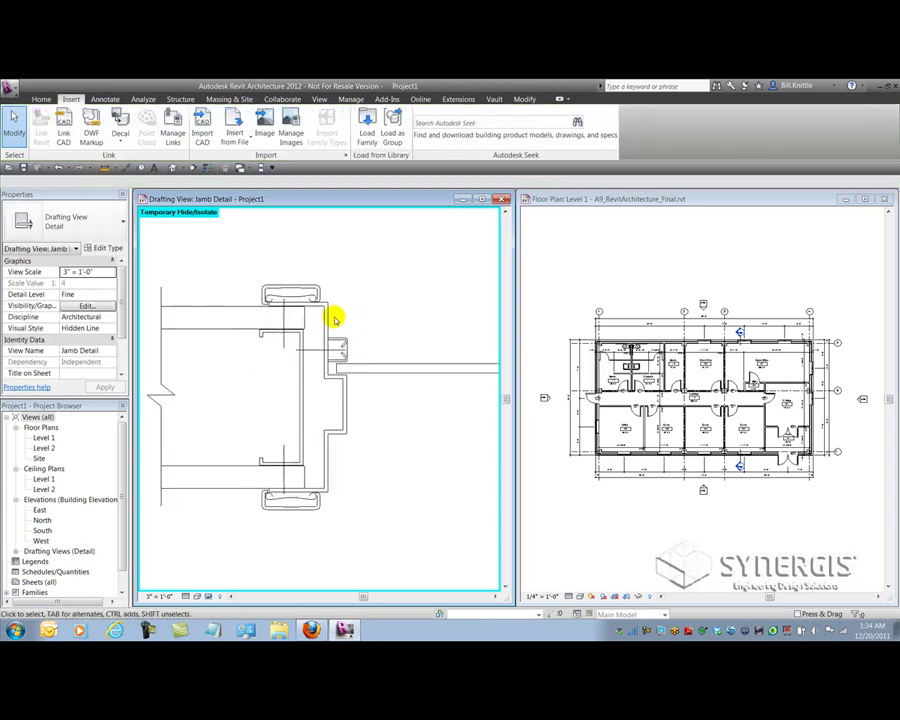
key("Tab")
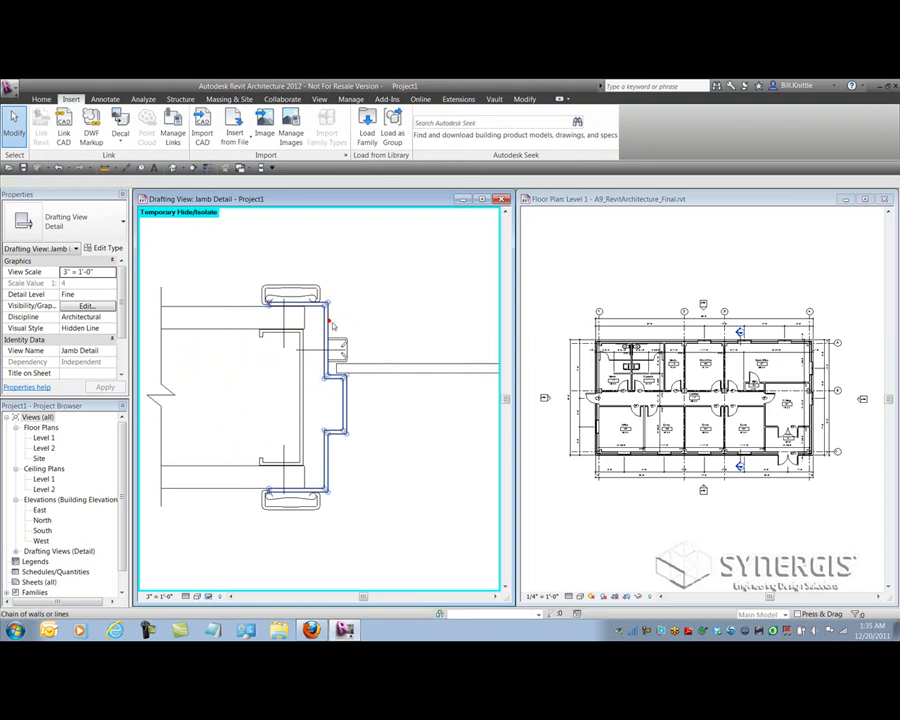
left_click(330, 321)
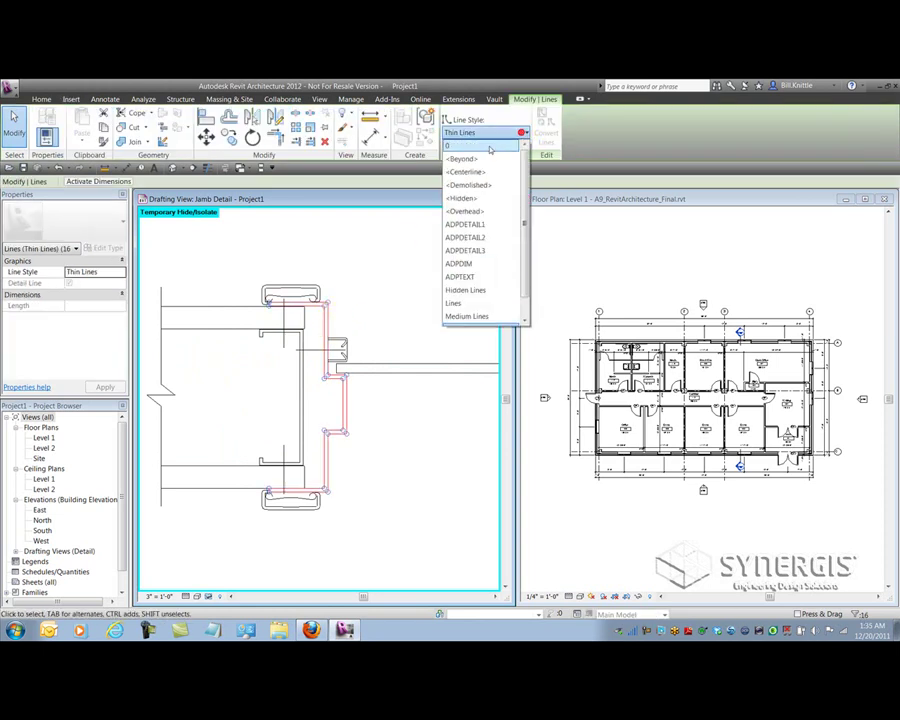
left_click(453, 315)
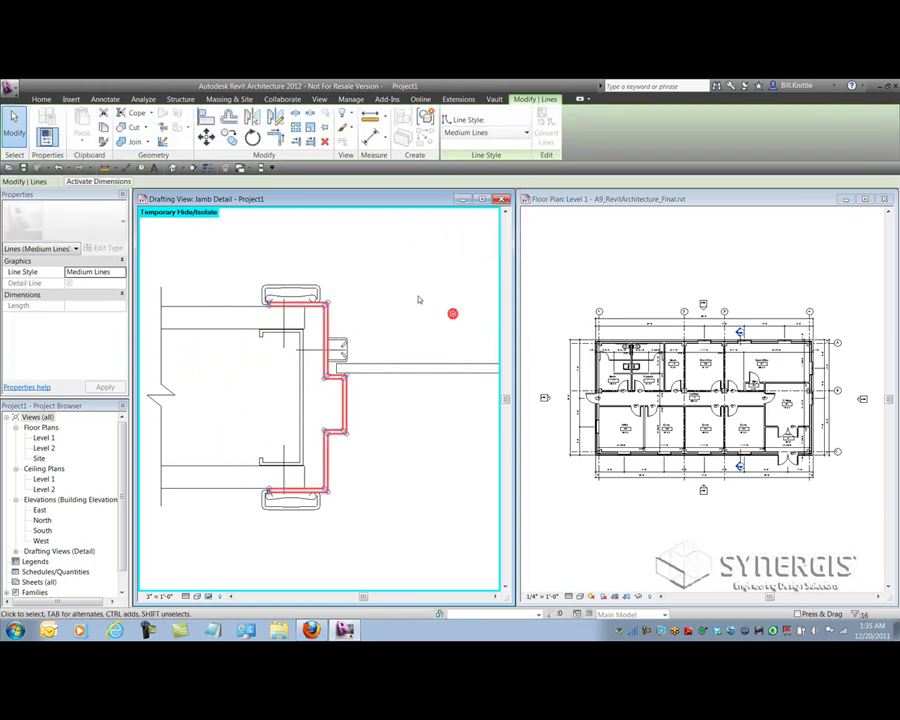
Set the chain of lines forming the horizontal glass panel to Medium Lines
middle_click_drag(404, 287, 376, 242)
scroll(396, 289, "down", 1)
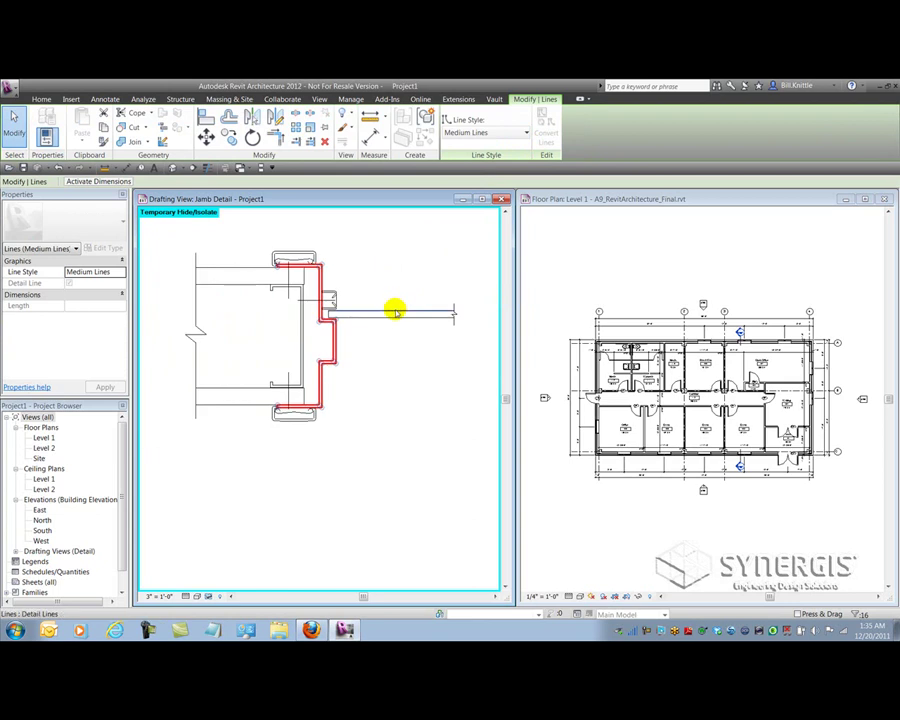
left_click(396, 312)
left_click(482, 132)
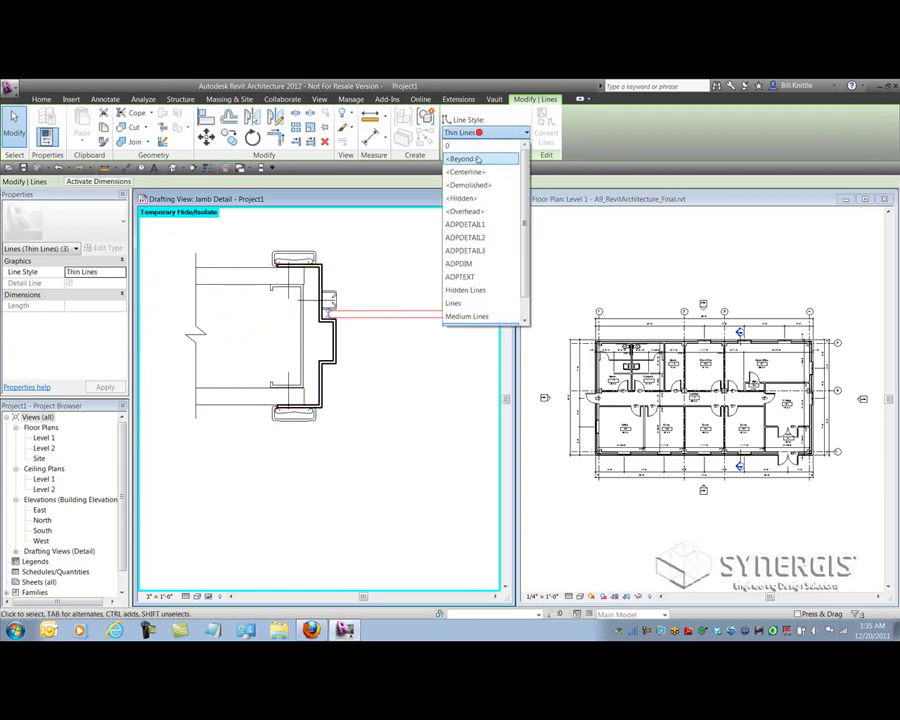
left_click(460, 315)
Change the upper and lower drywall outlines to the Medium Lines style
scroll(373, 300, "down", 2)
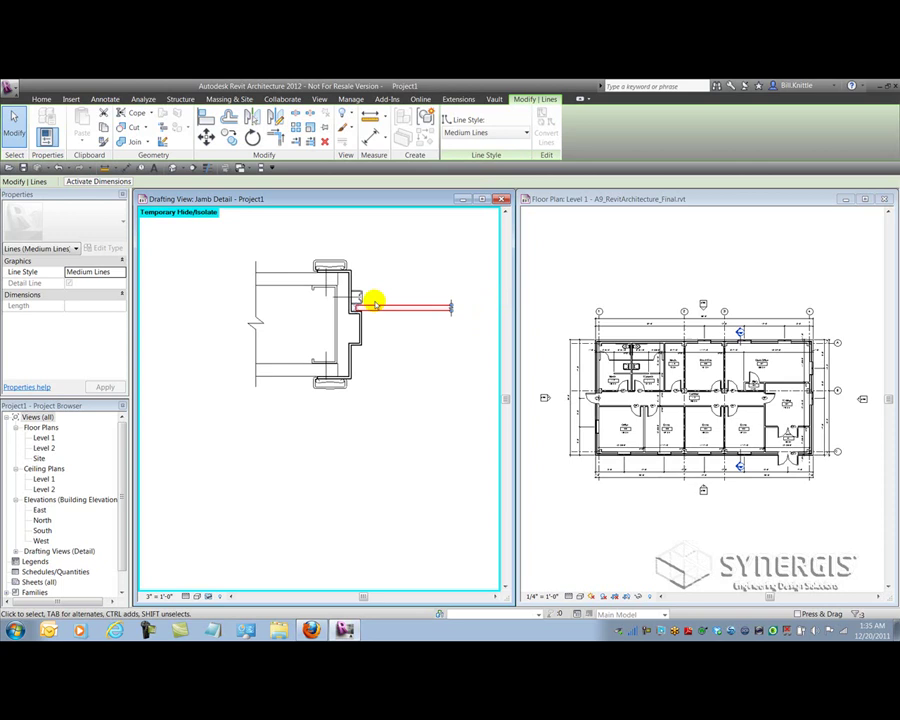
left_click(276, 276)
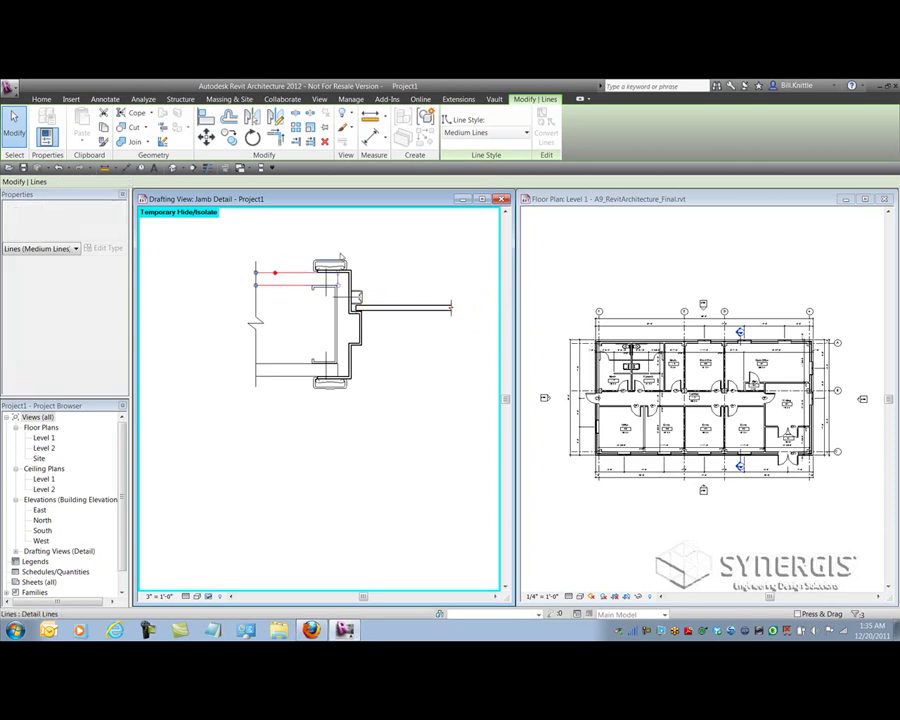
left_click(458, 132)
left_click(462, 316)
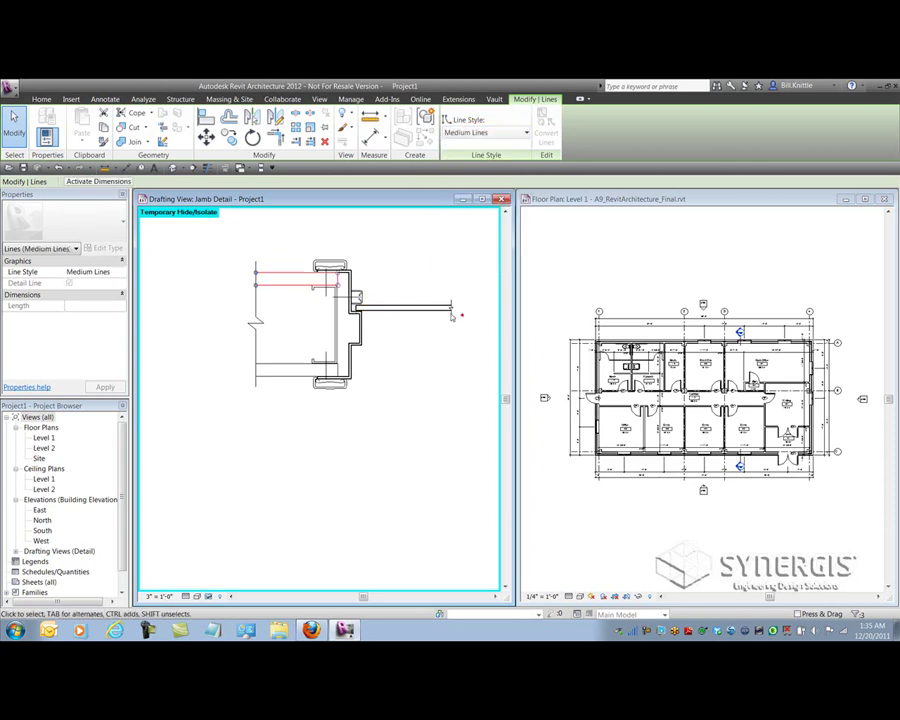
left_click(279, 363)
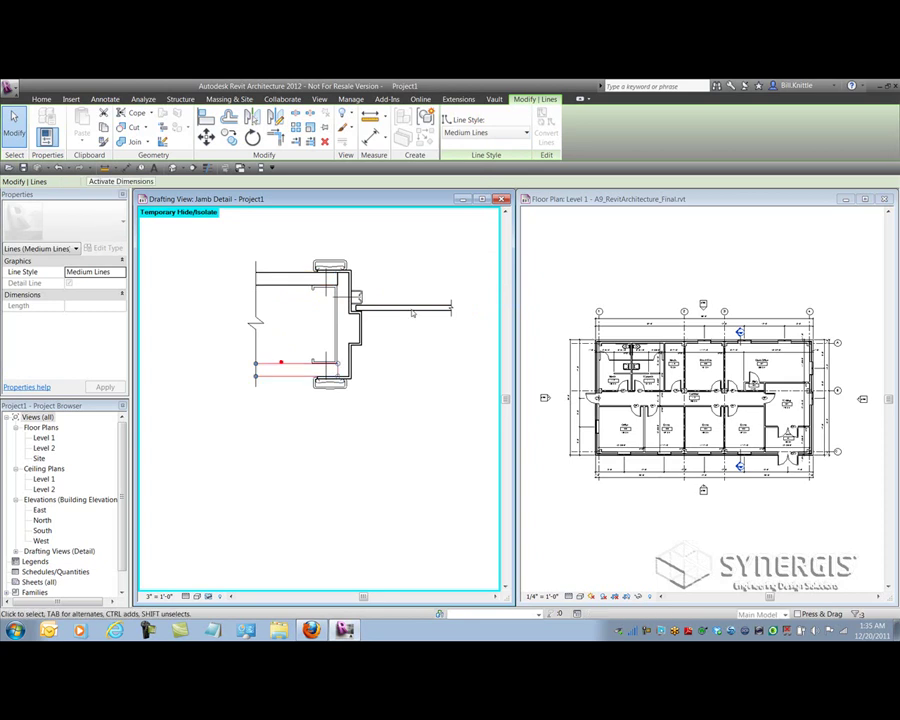
left_click(468, 132)
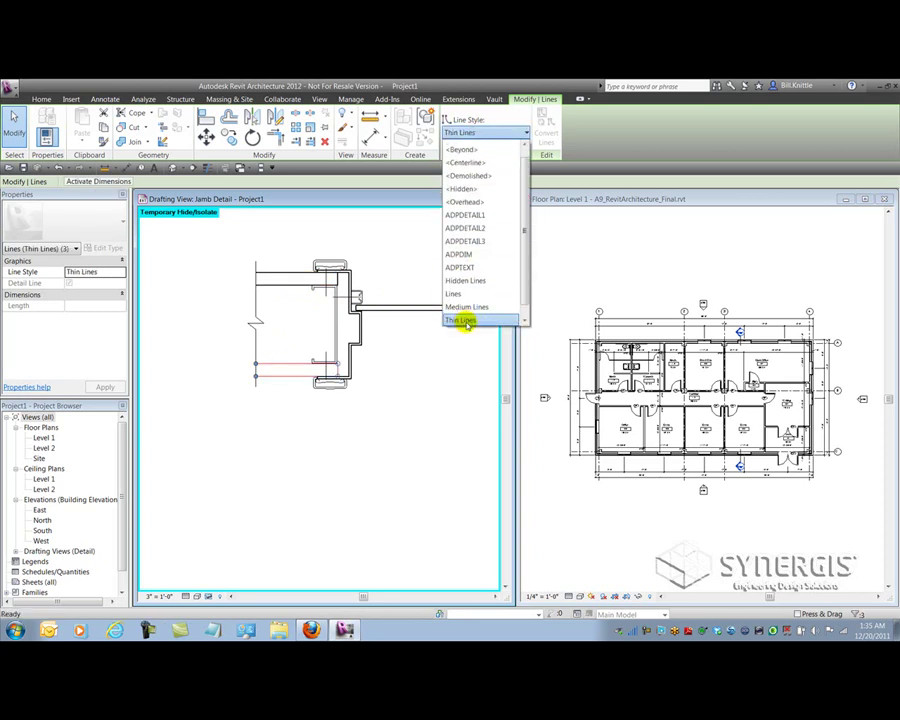
left_click(464, 306)
left_click(300, 302)
Set the chain of lines forming the metal stud to the Wide Lines style
scroll(311, 294, "up", 3)
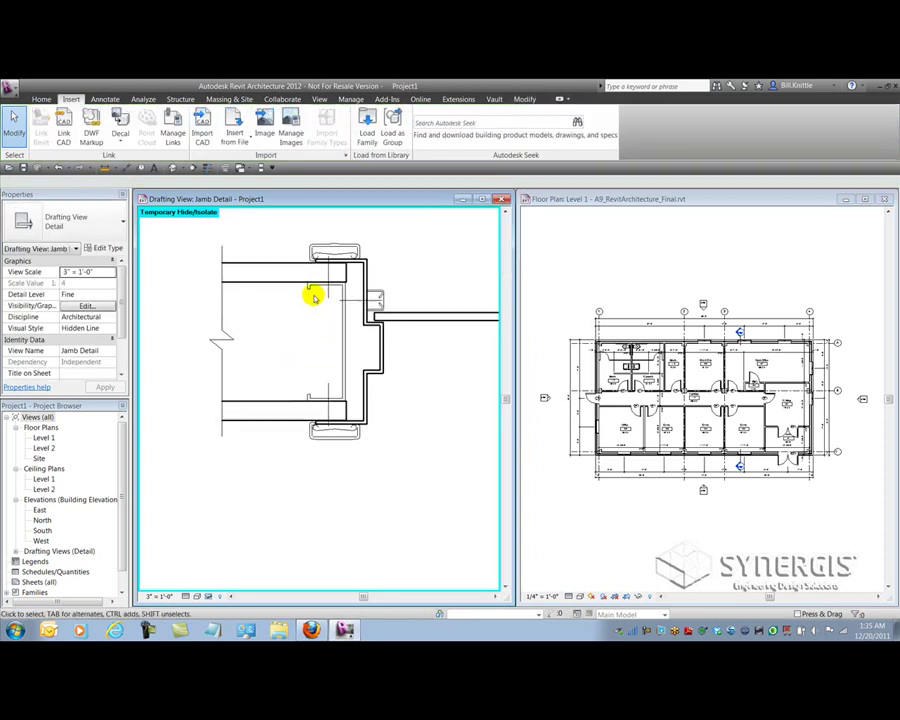
left_click(307, 287)
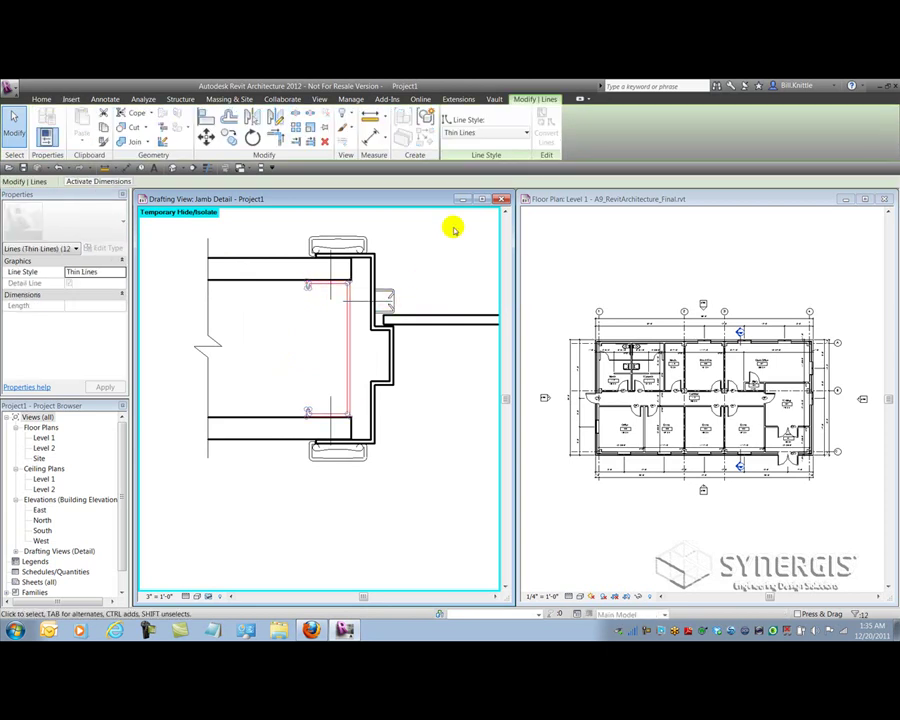
left_click(466, 132)
scroll(464, 316, "down", 1)
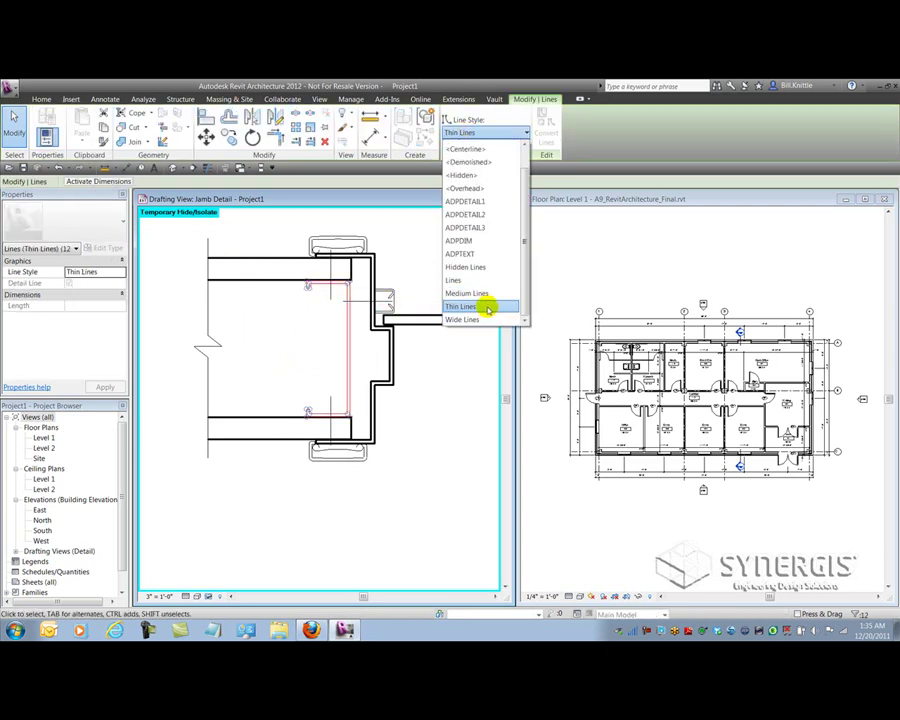
left_click(460, 318)
left_click(430, 284)
Apply the <Hidden> line style to the three screw lines crossing the casings and the glass stop
scroll(430, 284, "down", 3)
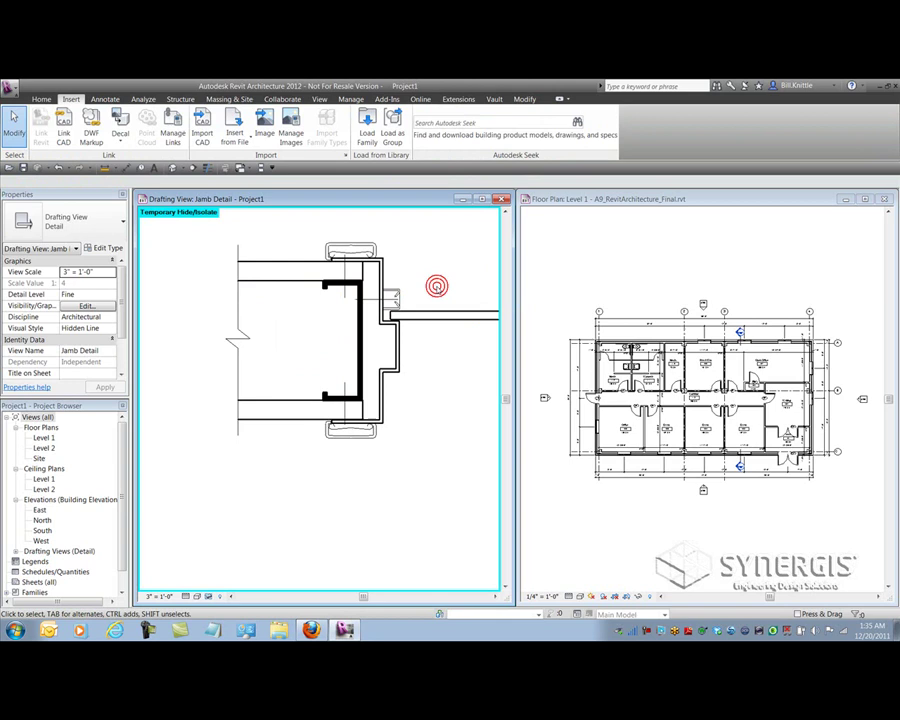
middle_click_drag(446, 283, 338, 290)
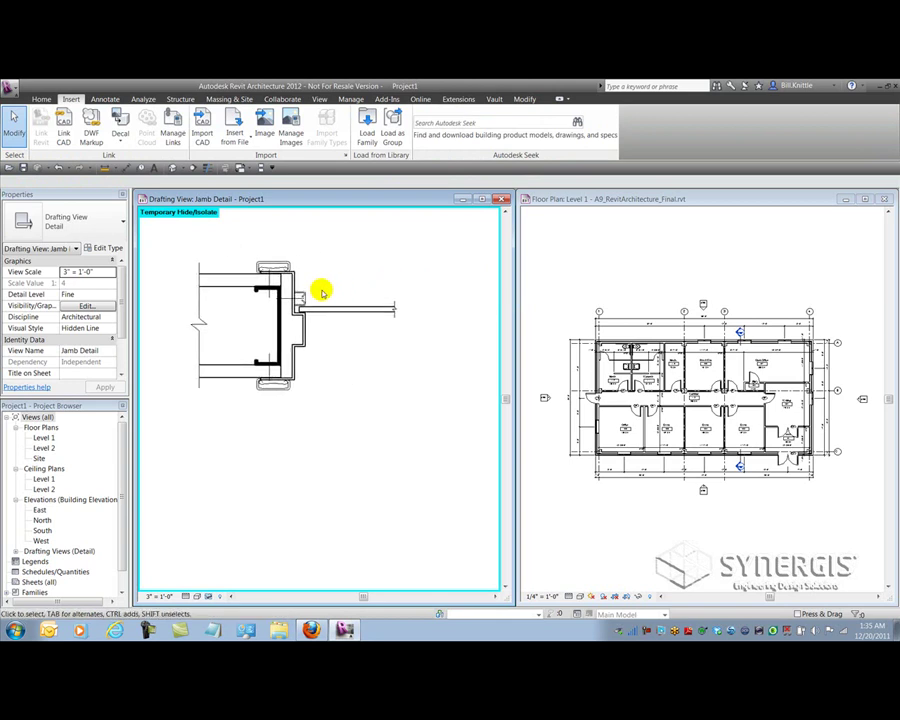
scroll(322, 291, "up", 2)
left_click(296, 305)
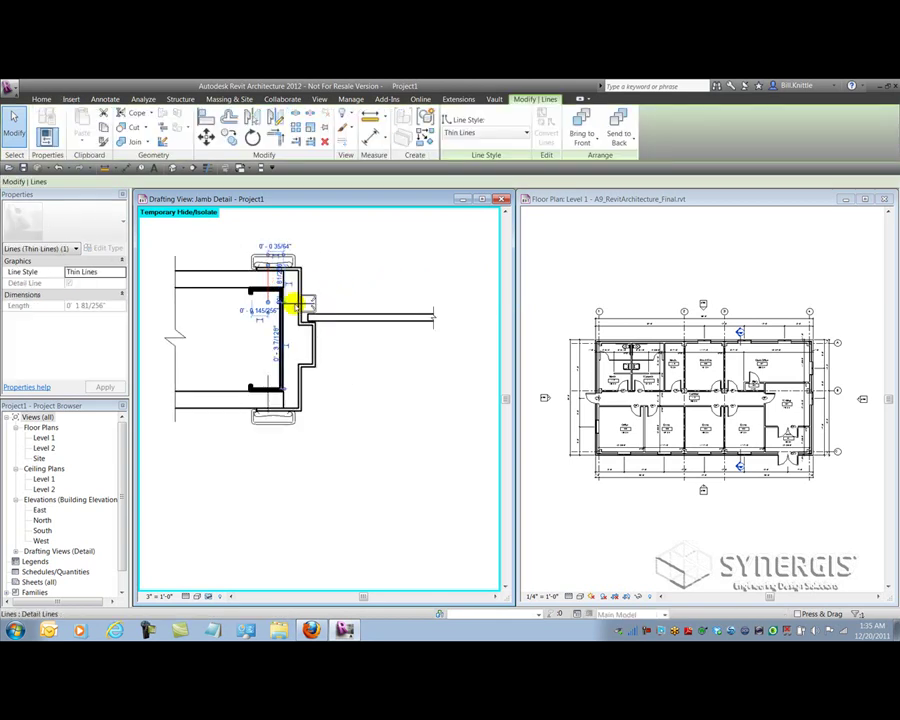
left_click(296, 304, "ctrl")
left_click(269, 399, "ctrl")
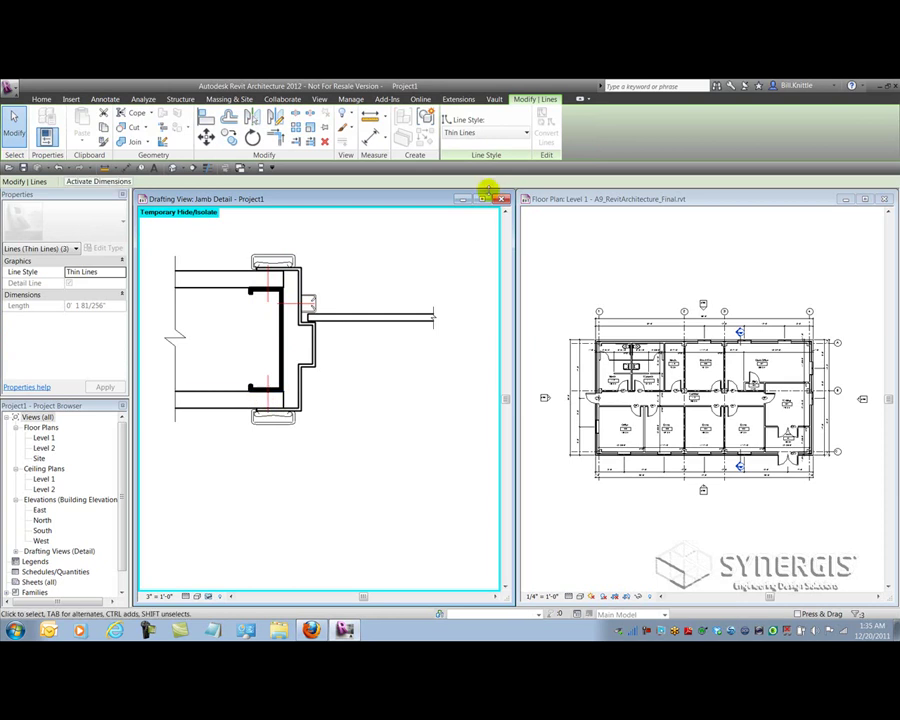
left_click(484, 131)
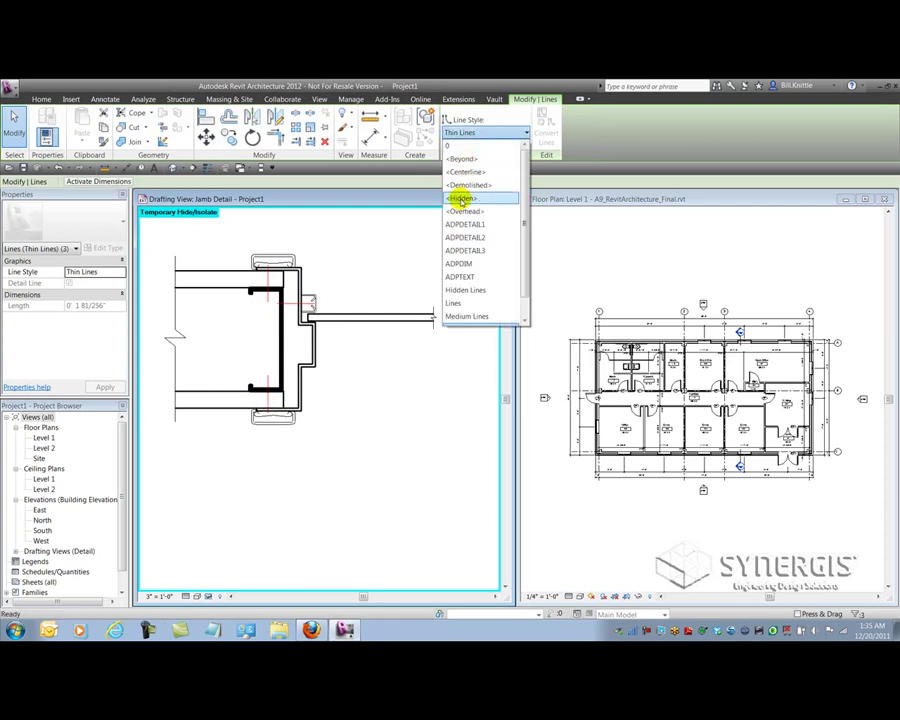
left_click(461, 199)
left_click(357, 252)
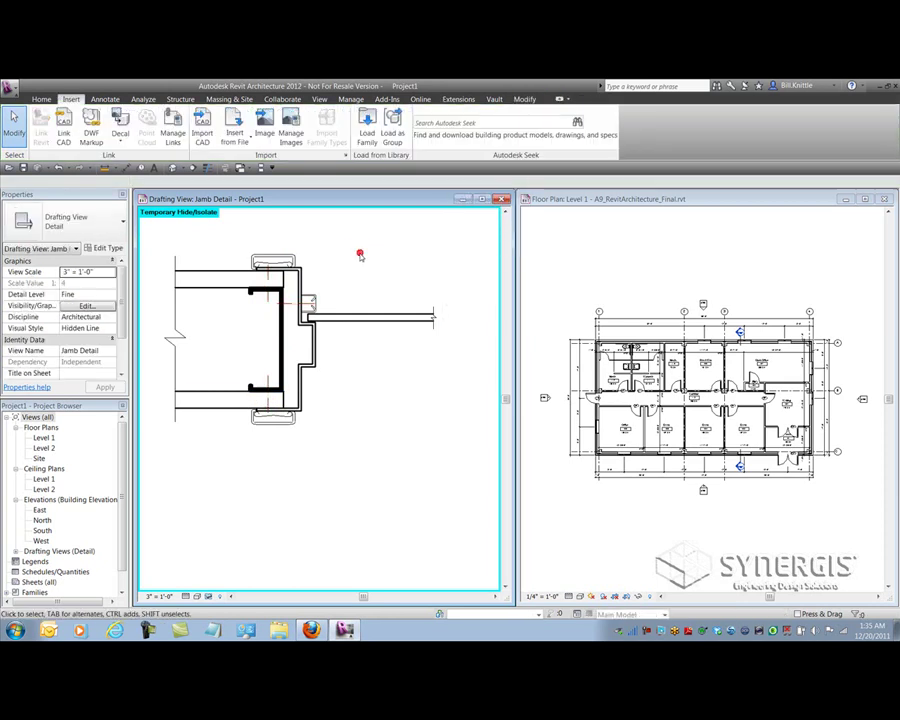
Reset the temporary hide/isolate in the Jamb Detail view
scroll(358, 253, "down", 2)
mouse_move(367, 252)
middle_mouse_down()
mouse_move(400, 302)
mouse_move(372, 301)
middle_mouse_up()
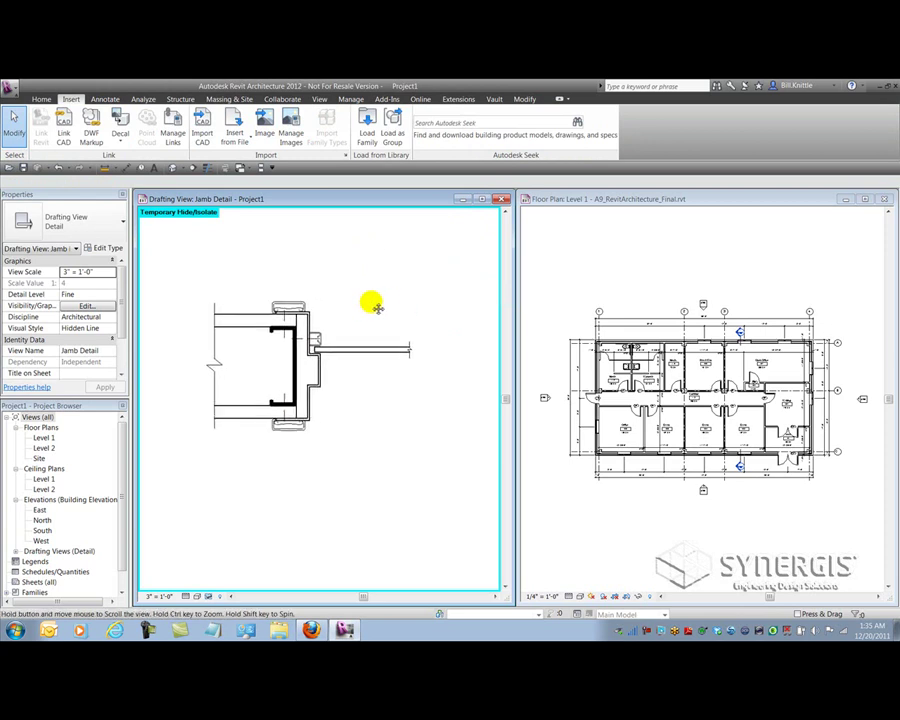
left_click(207, 596)
left_click(234, 584)
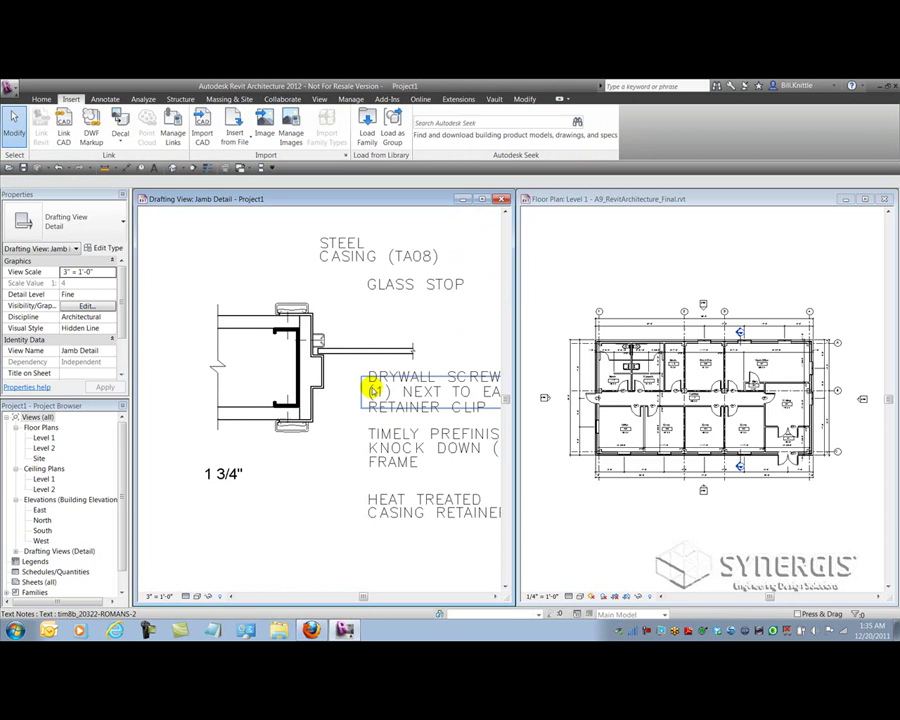
Delete the 1 3/4" text note below the jamb detail
scroll(257, 434, "down", 3)
left_click(201, 459)
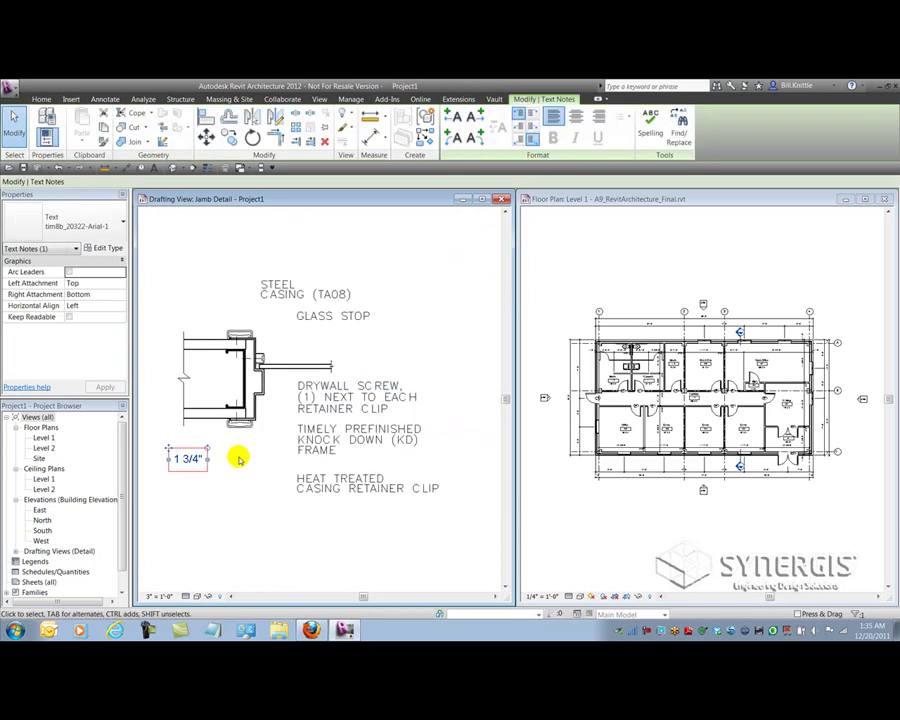
key("Delete")
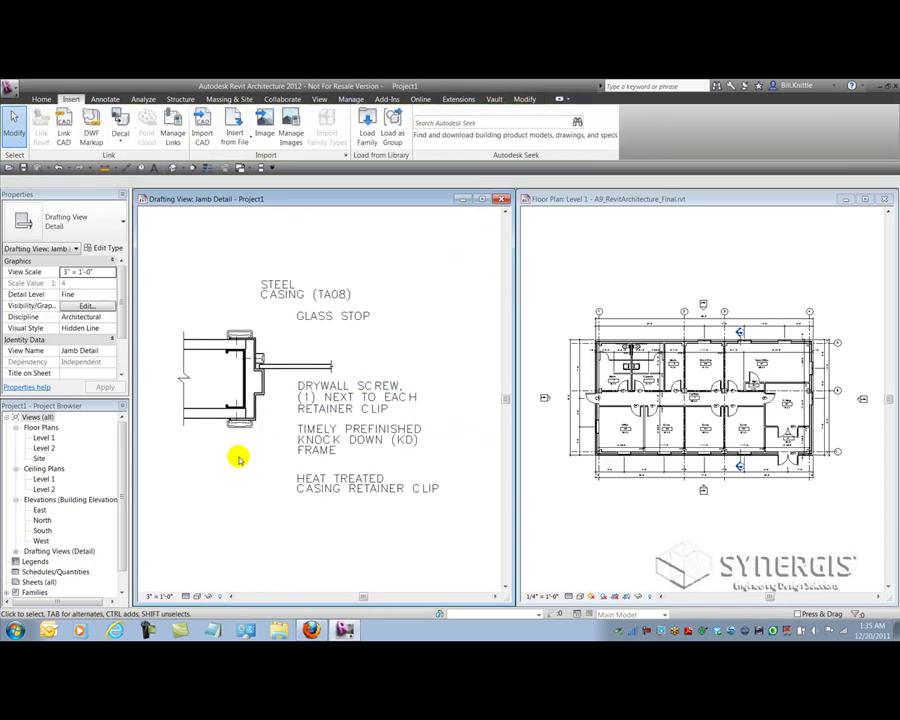
Add an aligned dimension below the jamb from the lower casing's edge to the frame face, and move its text left of the dimension line
left_click(104, 98)
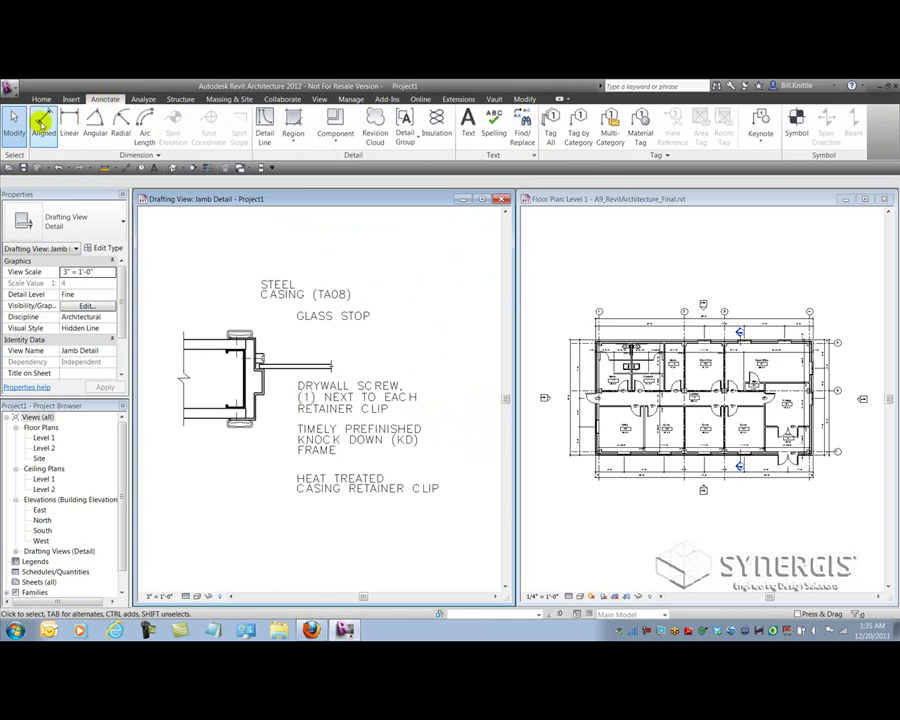
left_click(42, 121)
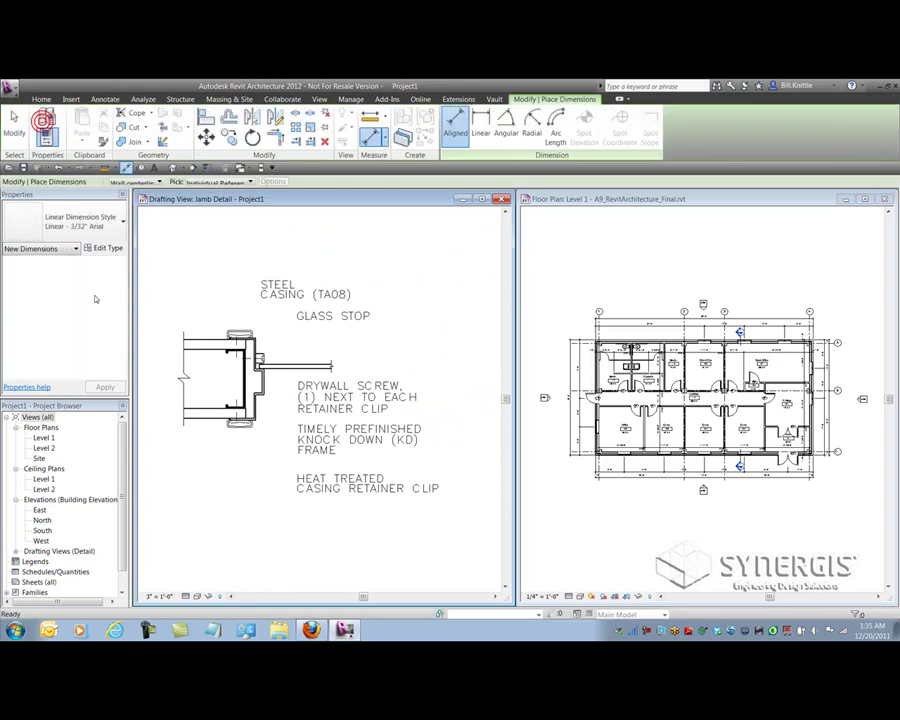
scroll(175, 424, "up", 4)
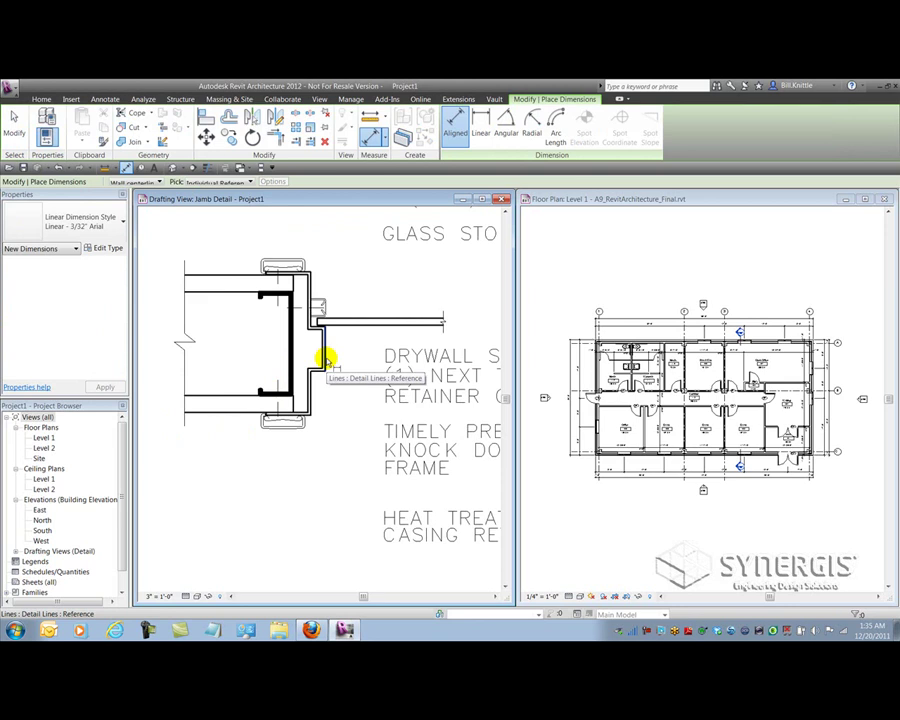
left_click(324, 358)
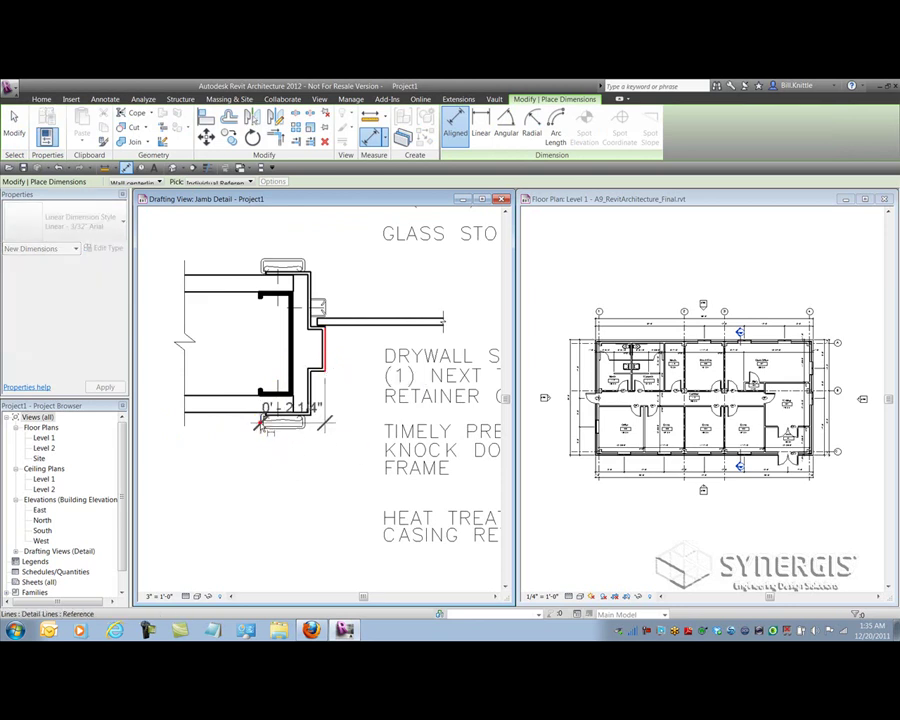
left_click(259, 425)
left_click(253, 490)
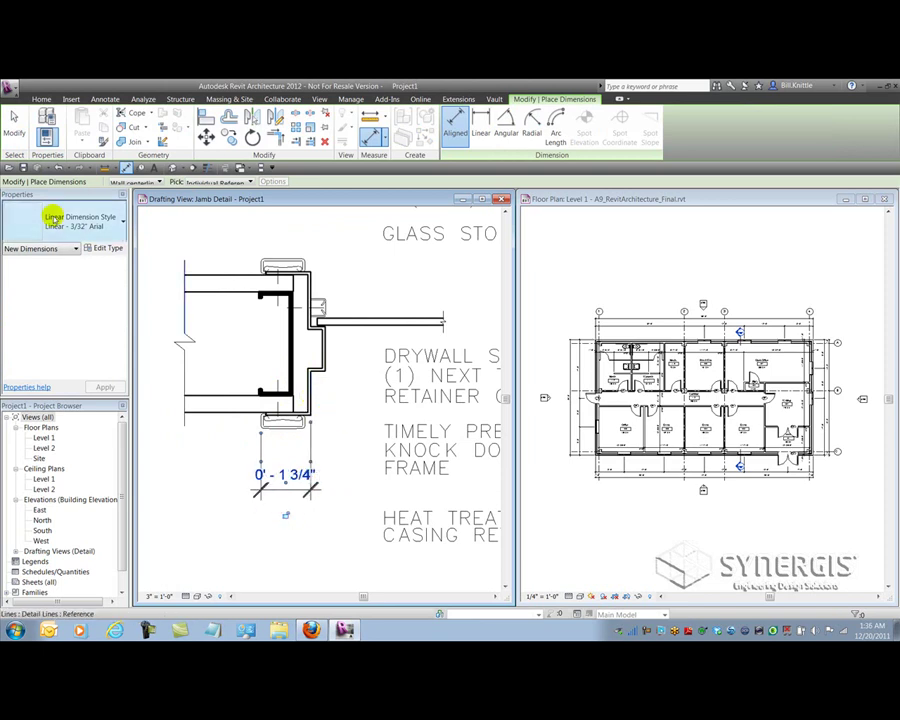
key("Escape")
key("Escape")
left_click(259, 458)
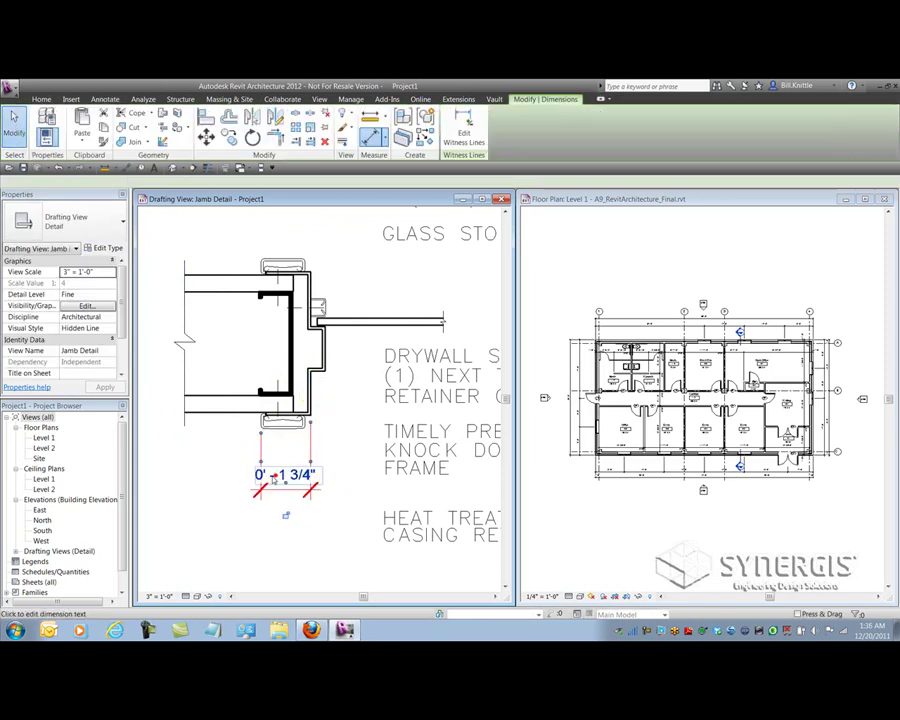
left_click_drag(285, 478, 222, 486)
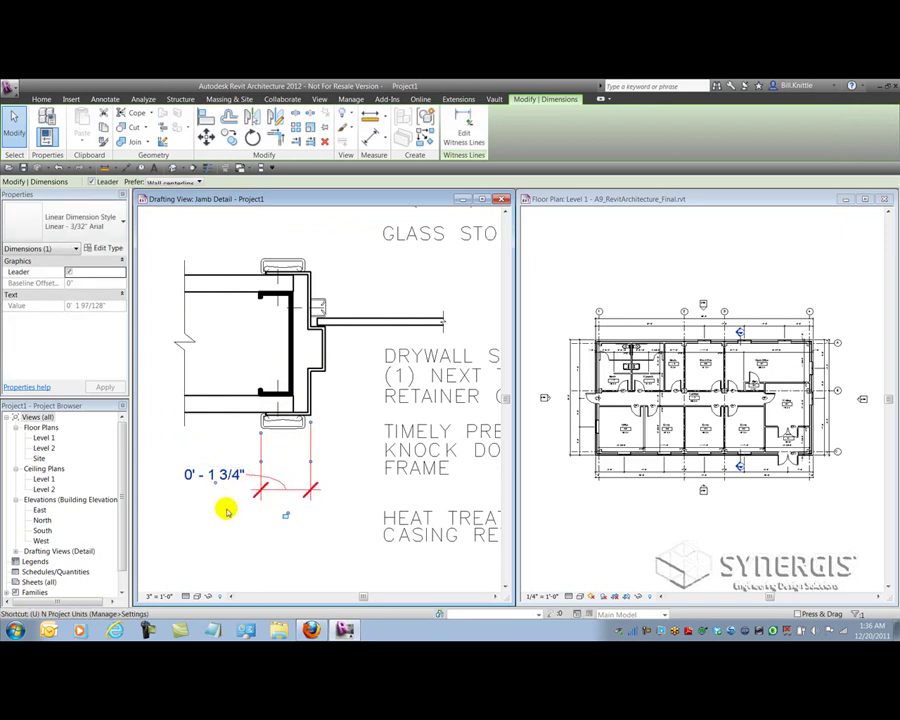
Turn on Suppress 0 feet in the project's length unit format
key("n")
left_click(506, 284)
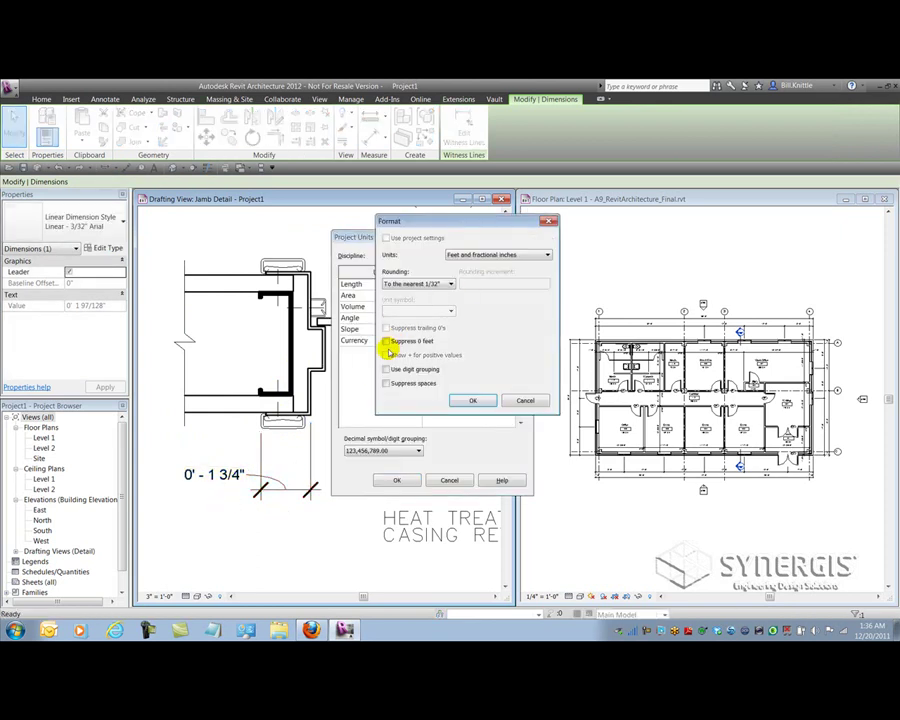
left_click(461, 401)
left_click(394, 481)
left_click(345, 451)
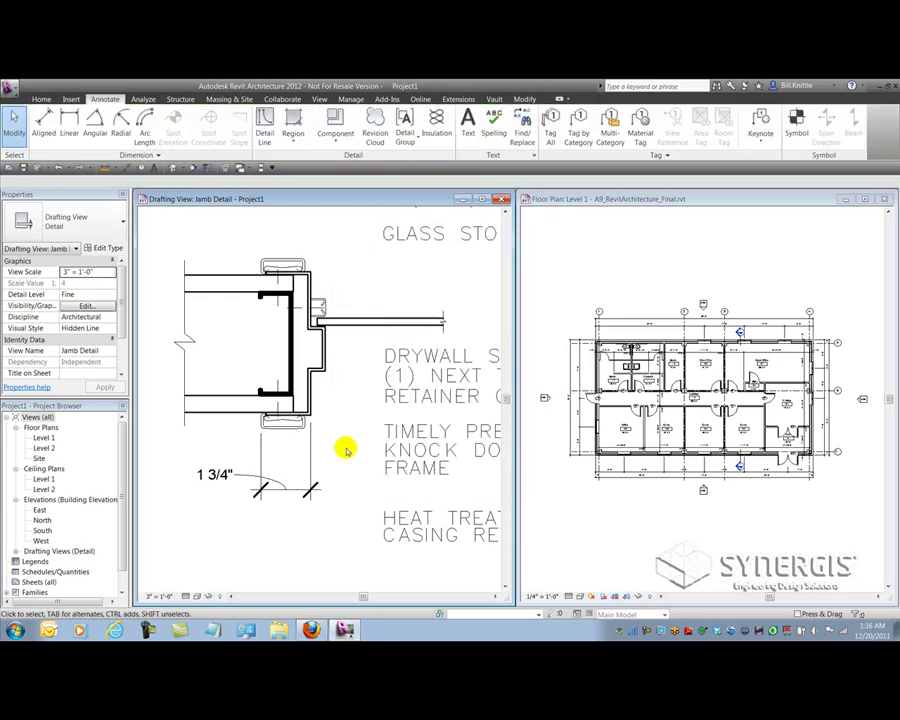
Select all text notes of the imported ROMANS type visible in the view and change them to 3/32" Arial
scroll(295, 437, "down", 3)
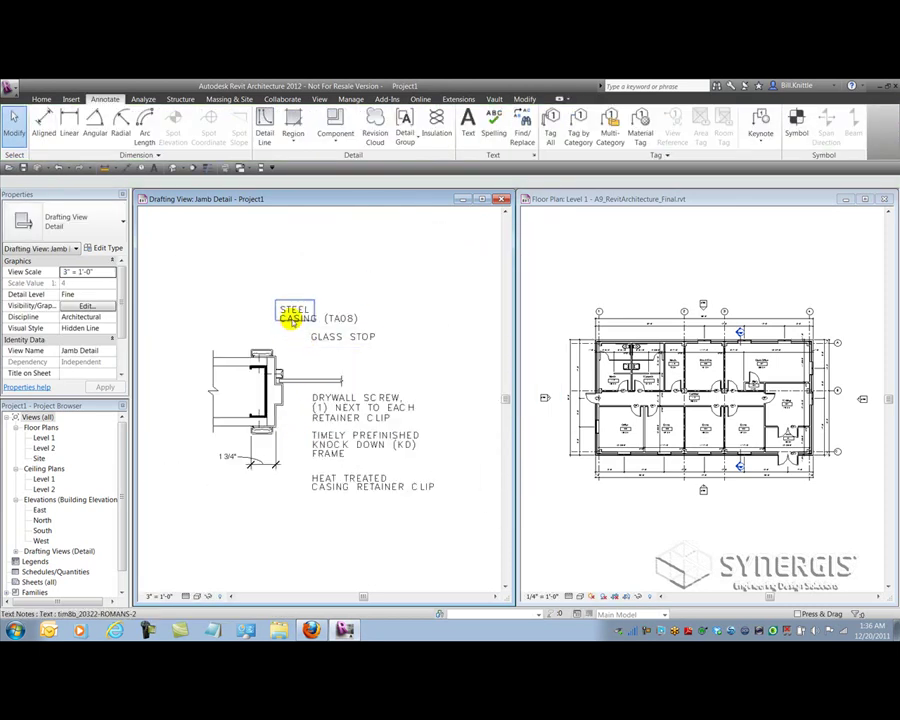
left_click(294, 311)
right_click(399, 285)
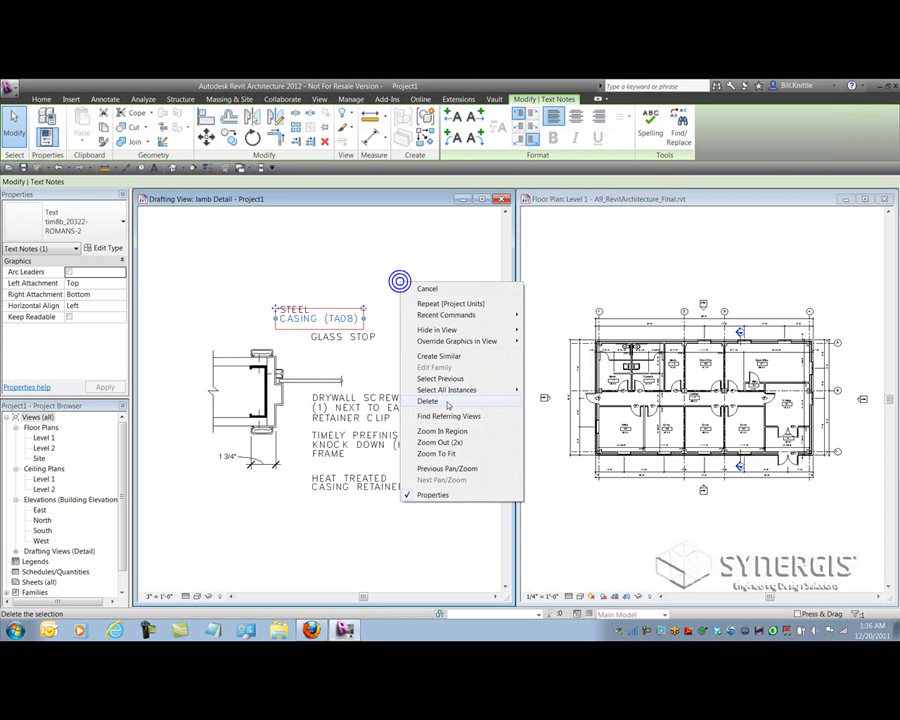
mouse_move(500, 390)
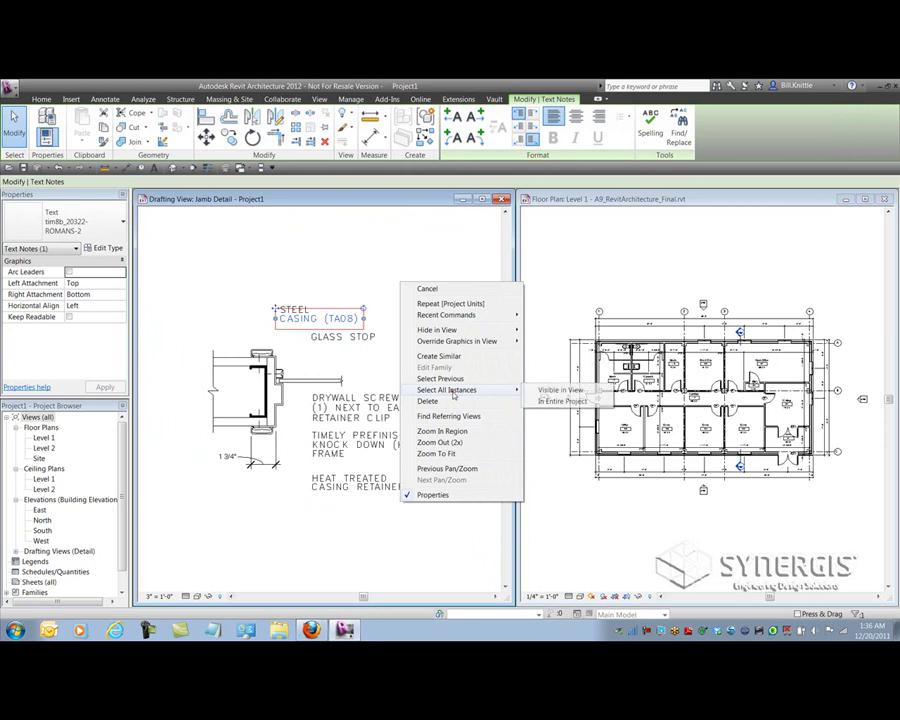
left_click(558, 390)
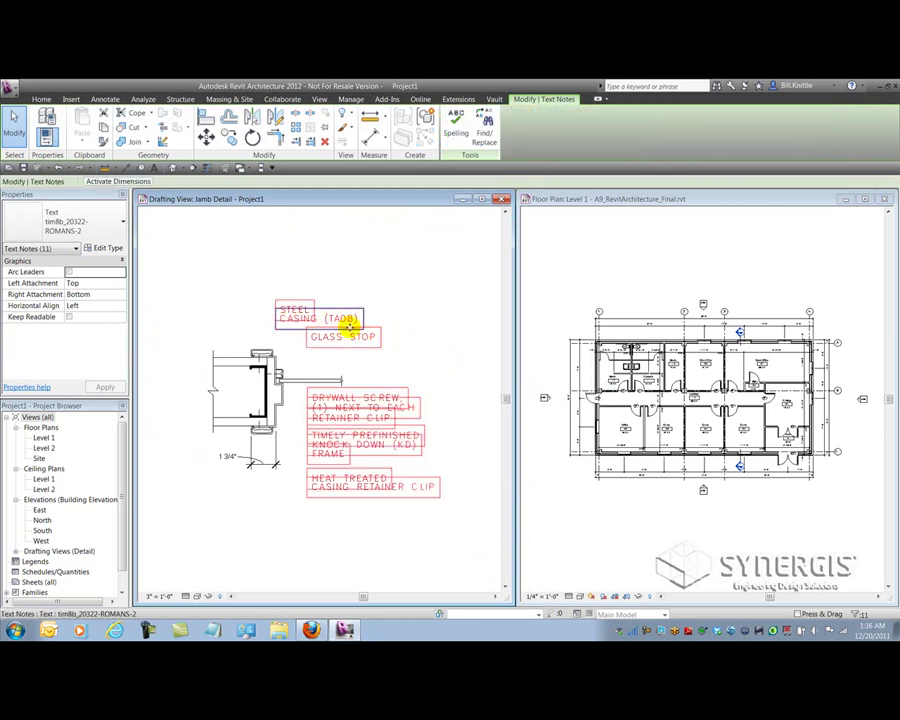
left_click(68, 227)
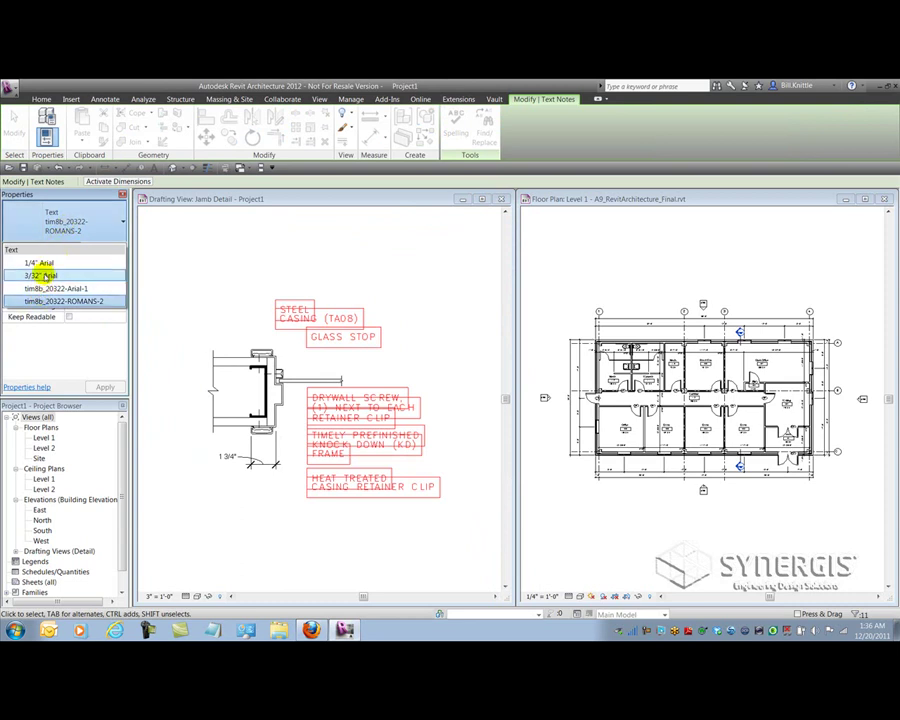
left_click(44, 275)
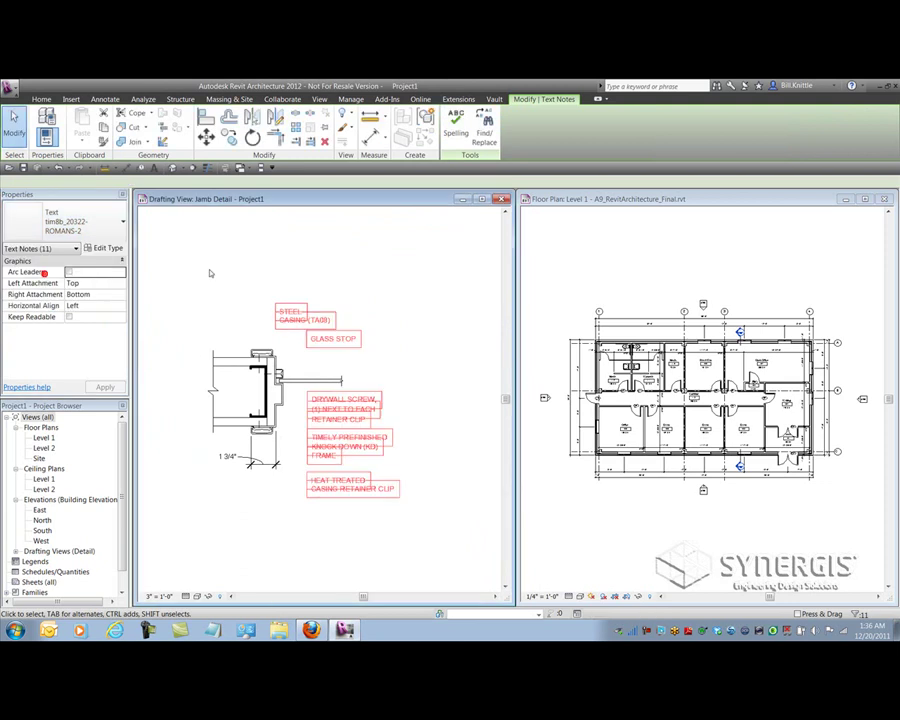
left_click(278, 282)
Move the STEEL and CASING (TA08) notes right so they line up with the GLASS STOP note
left_click(293, 284)
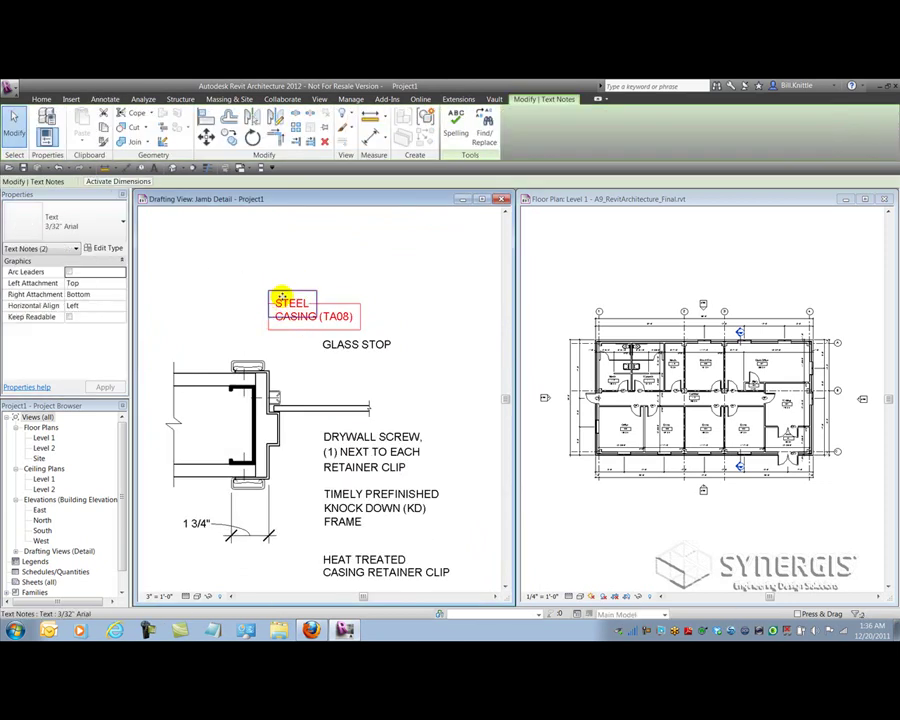
left_click_drag(285, 292, 330, 291)
left_click(350, 277)
Add a left straight leader to the STEEL note with its arrow on the upper casing and a horizontal landing
scroll(352, 284, "down", 2)
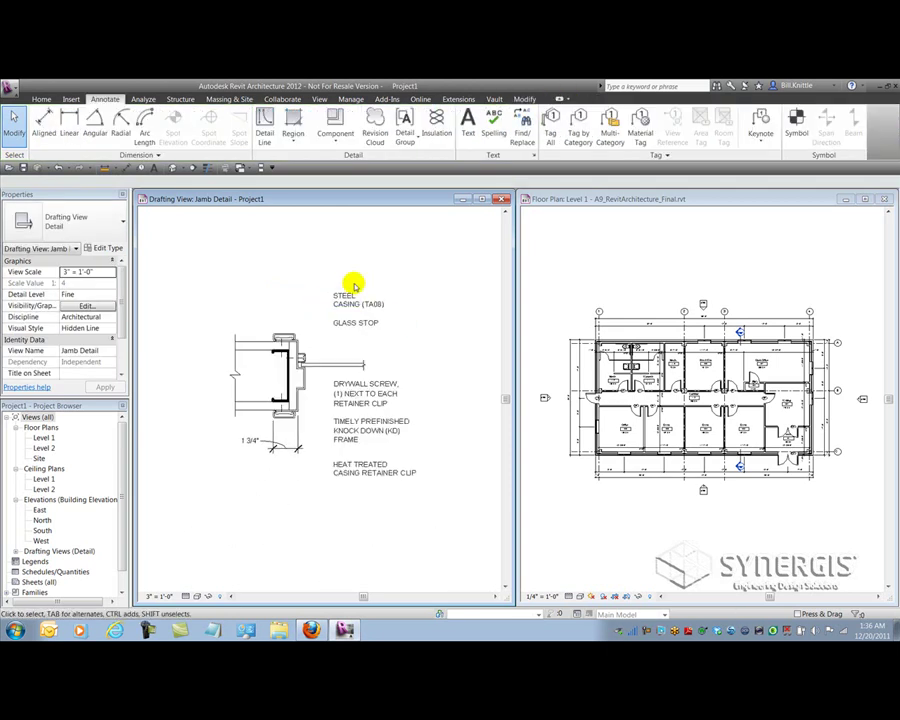
left_click(357, 291)
left_click(345, 294)
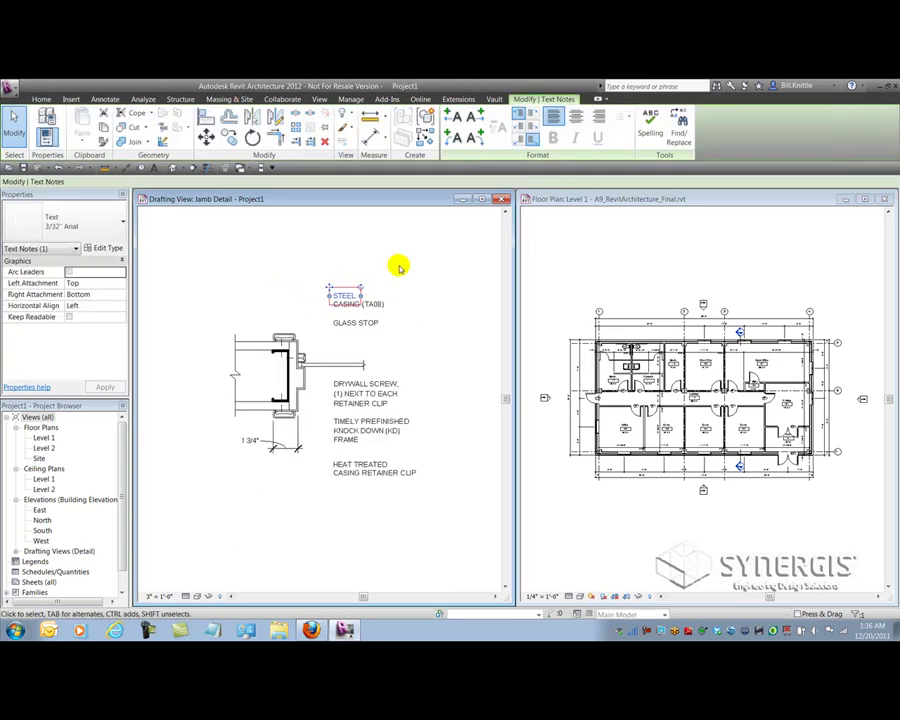
left_click(452, 117)
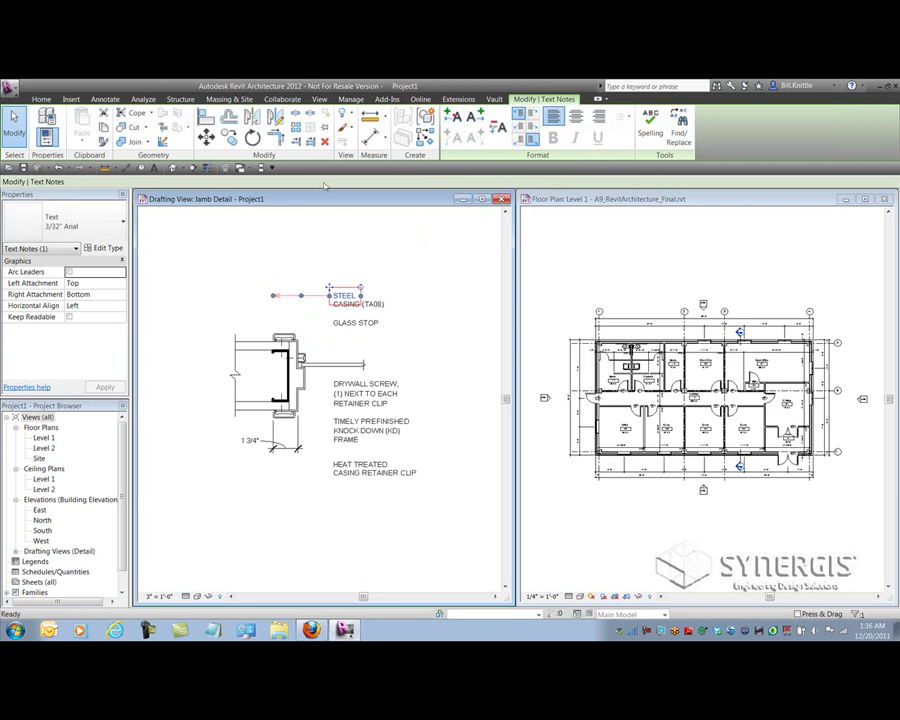
left_click_drag(272, 296, 309, 296)
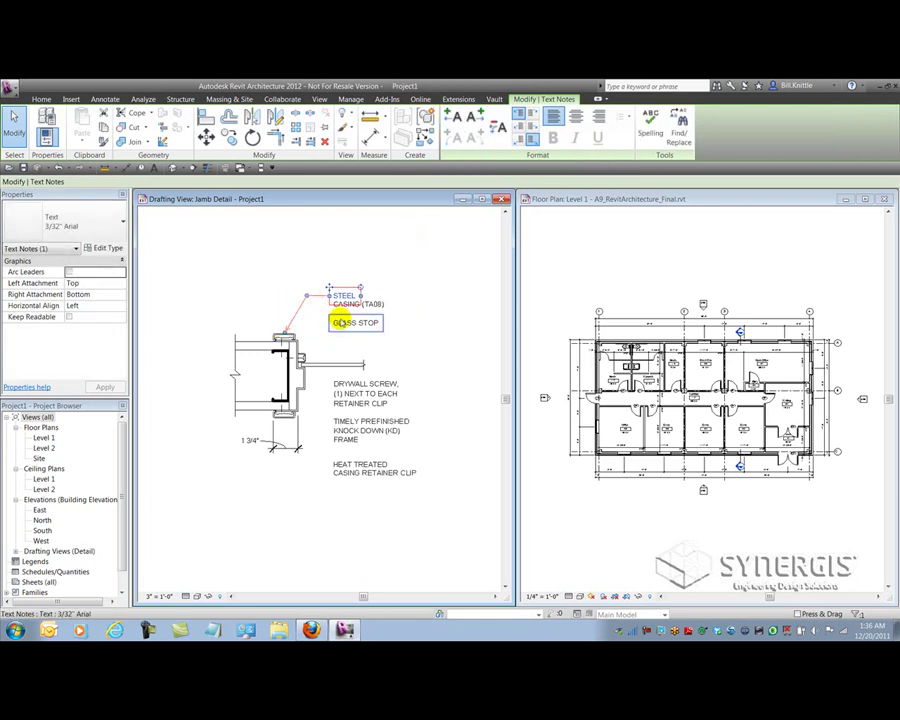
Add a left straight leader to the GLASS STOP note, pointing at the glass stop with a short horizontal landing
left_click(340, 322)
left_click(452, 117)
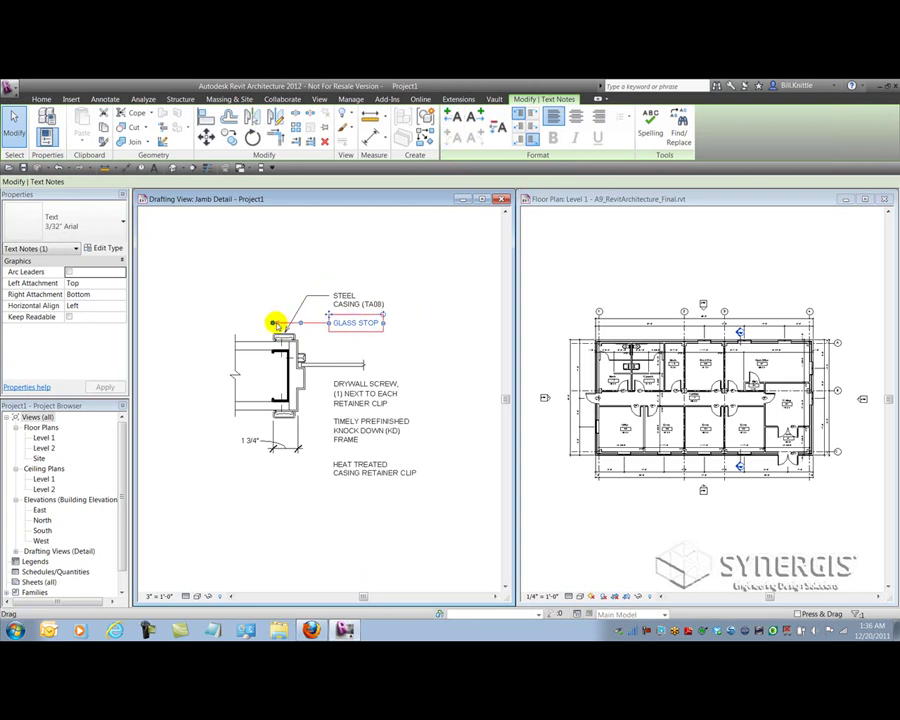
left_click_drag(271, 317, 318, 323)
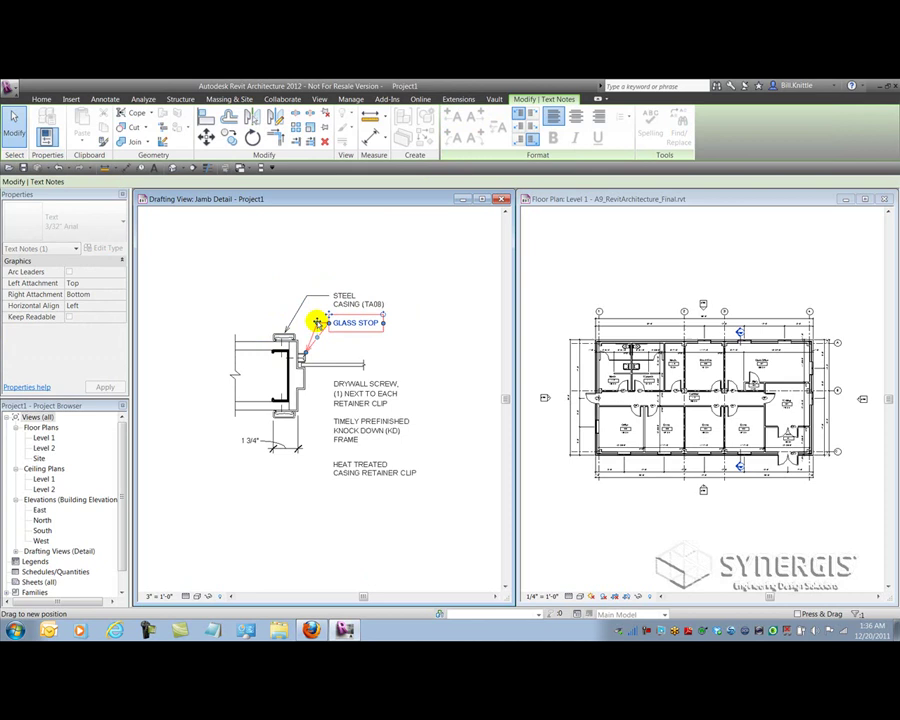
Add a left leader to the DRYWALL SCREW note, bending inside the stud and pointing at the upper screw line
left_click(346, 388)
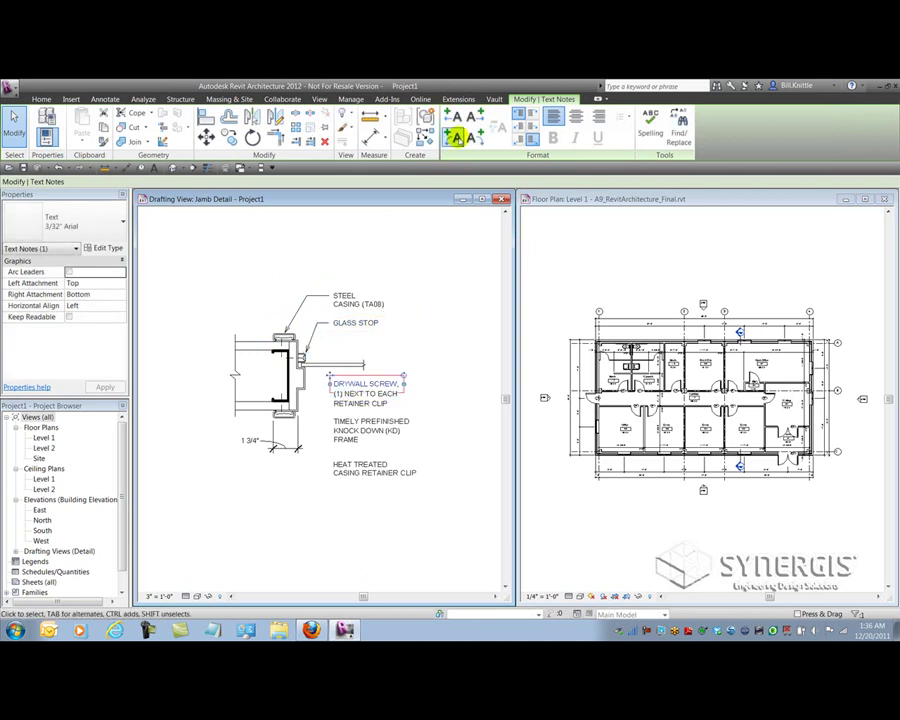
scroll(283, 392, "up", 3)
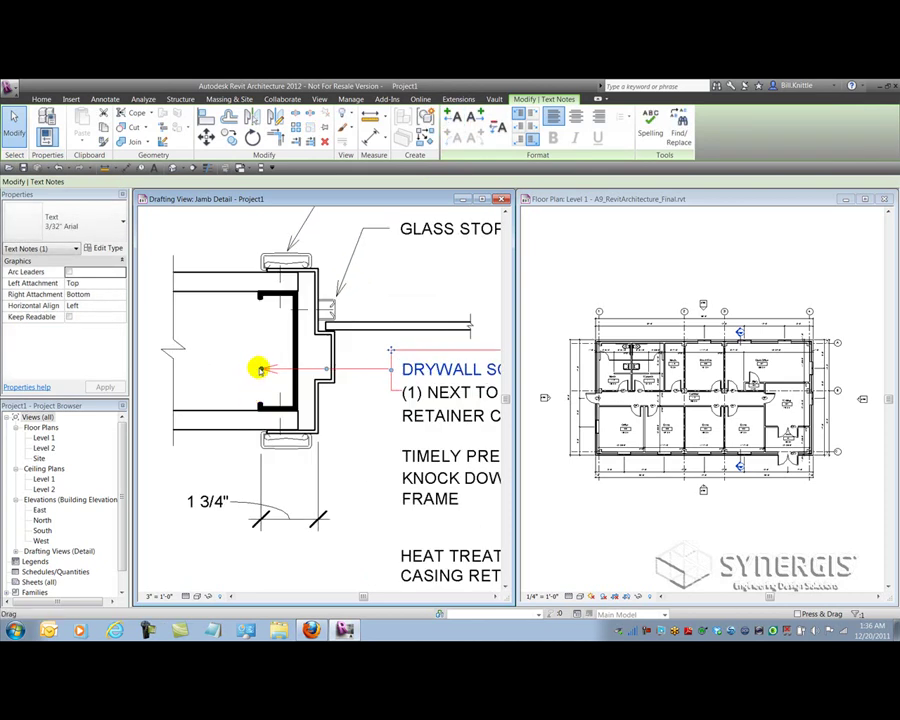
left_click_drag(260, 368, 282, 312)
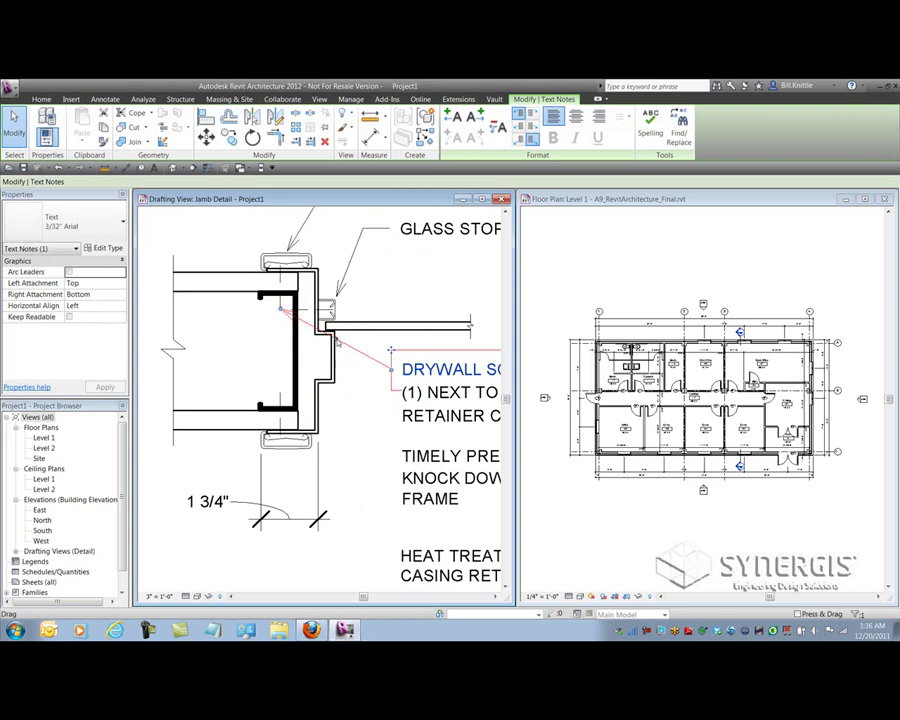
left_click_drag(337, 339, 267, 368)
Add a left straight leader to the TIMELY PREFINISHED note, pointing at the frame's lower corner with a short horizontal landing
middle_click_drag(349, 428, 285, 329)
left_click(346, 354)
left_click(453, 117)
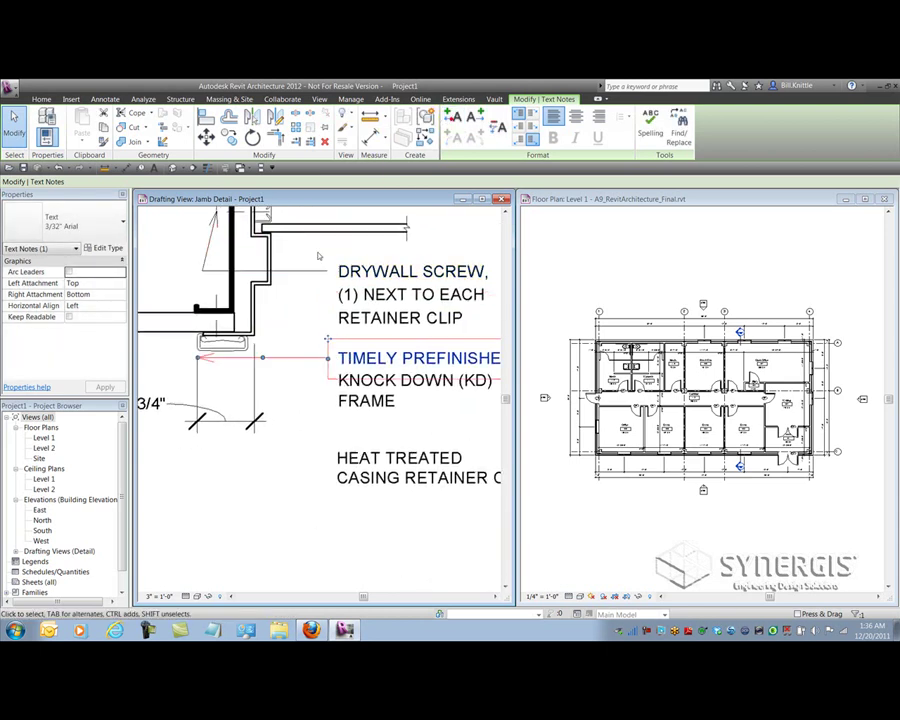
left_click_drag(196, 358, 265, 290)
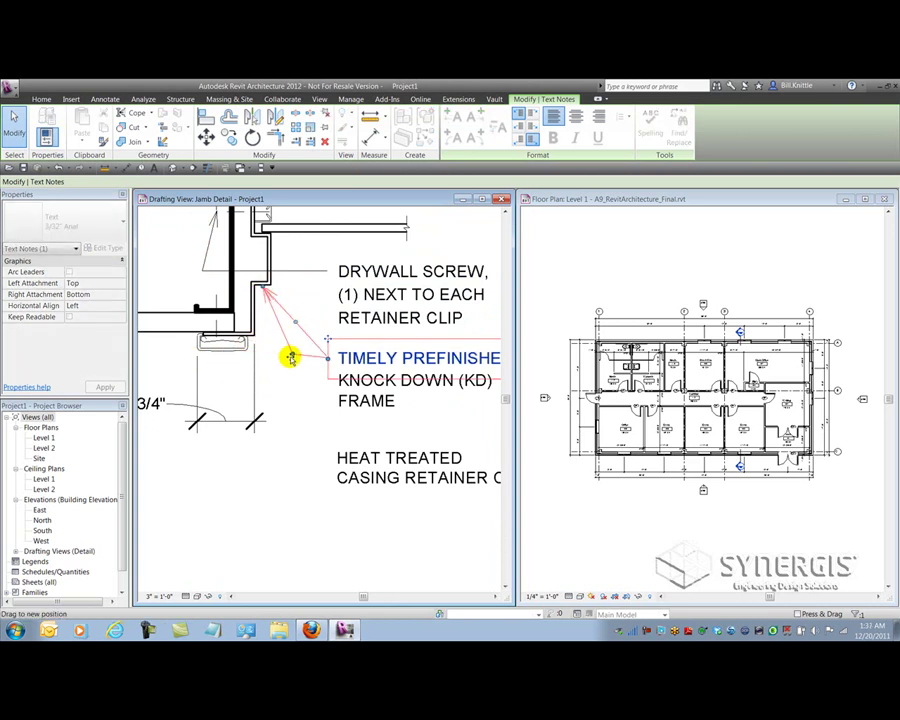
Add a left straight leader to the HEAT TREATED note, pointing at the retainer clip in the lower casing with a horizontal landing
scroll(298, 365, "down", 4)
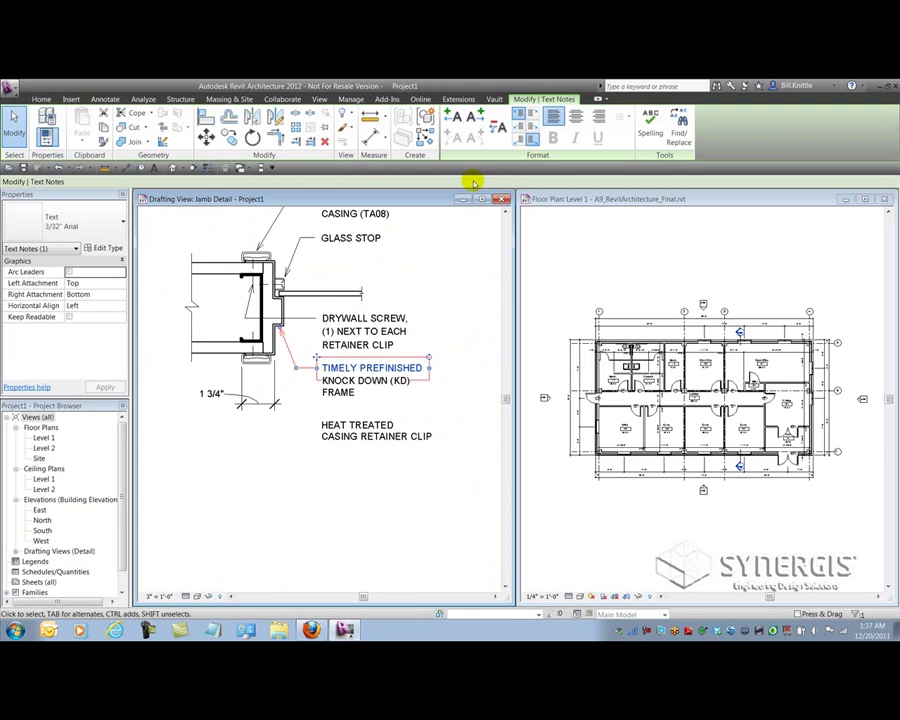
left_click(330, 424)
left_click(452, 117)
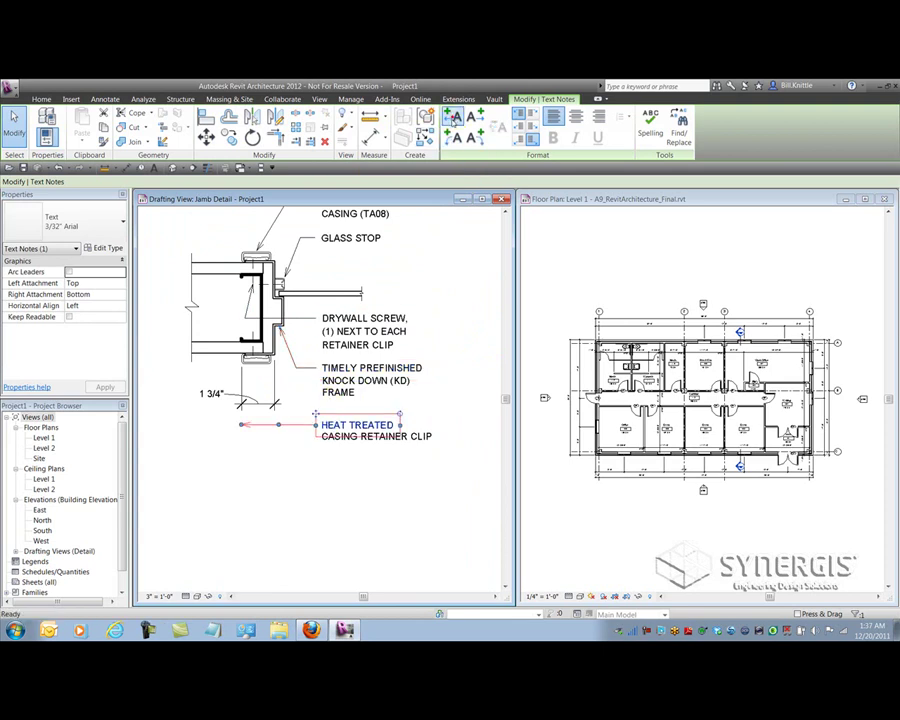
left_click_drag(246, 432, 297, 424)
left_click(304, 444)
scroll(305, 446, "down", 2)
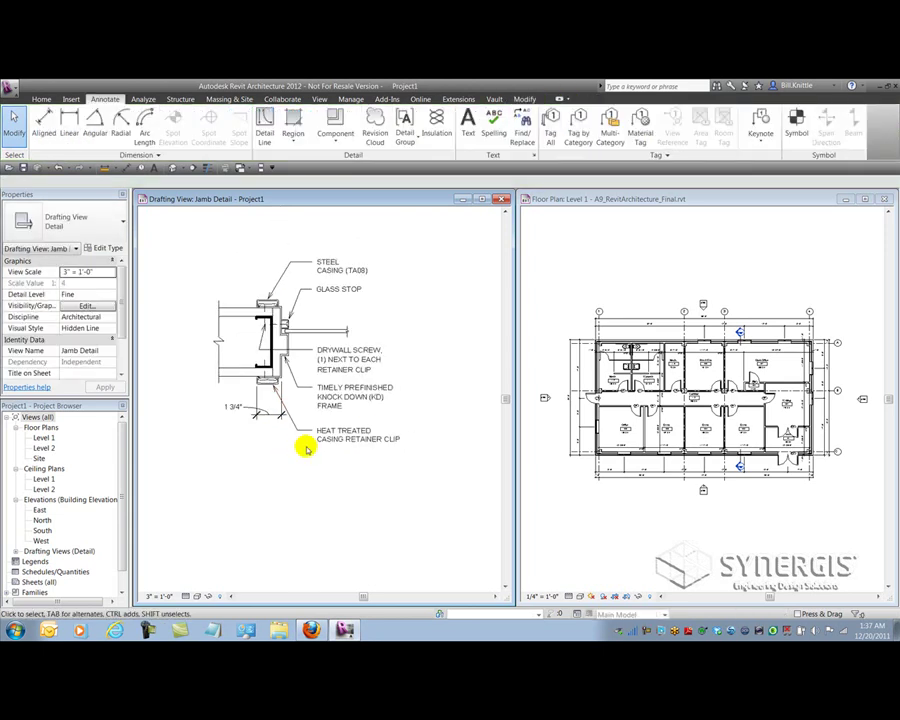
middle_click_drag(305, 447, 299, 498)
scroll(300, 496, "up", 3)
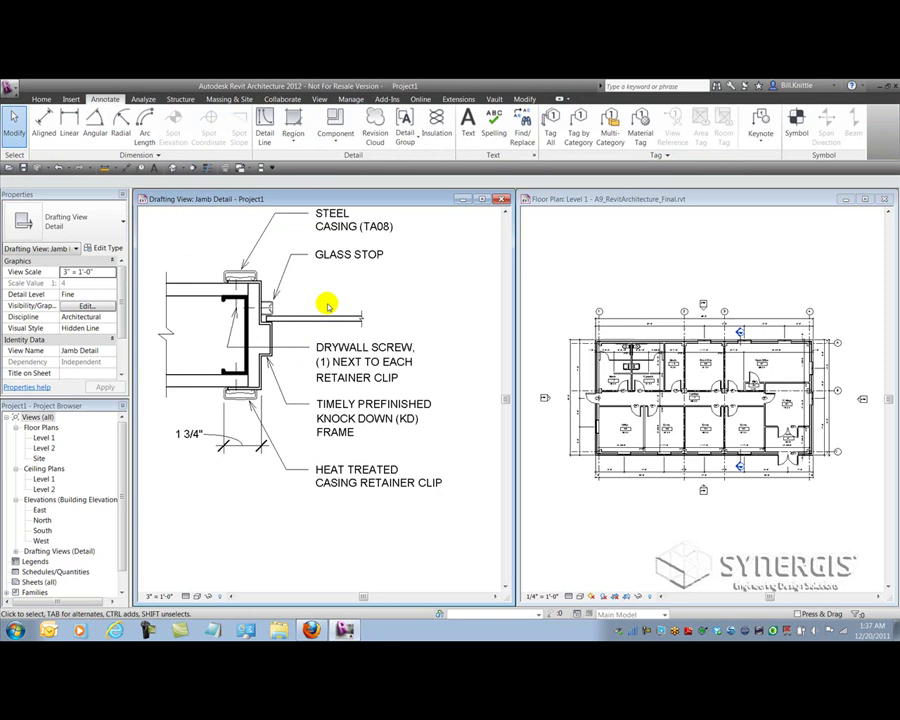
middle_click_drag(342, 307, 351, 350)
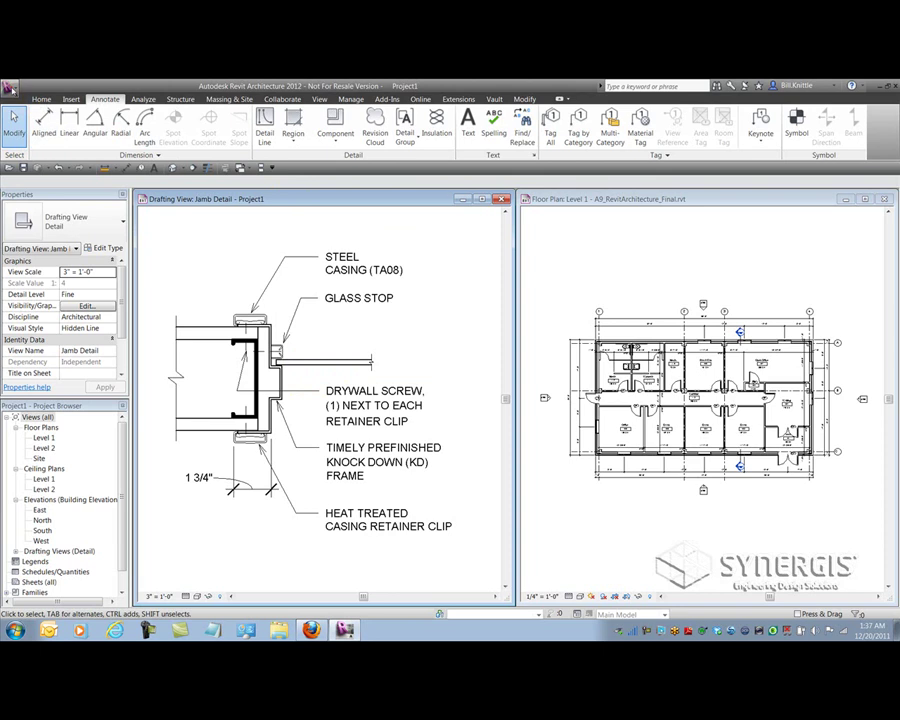
Save the project to the Desktop as Project1.rvt, replacing the existing file
left_click(10, 86)
mouse_move(40, 234)
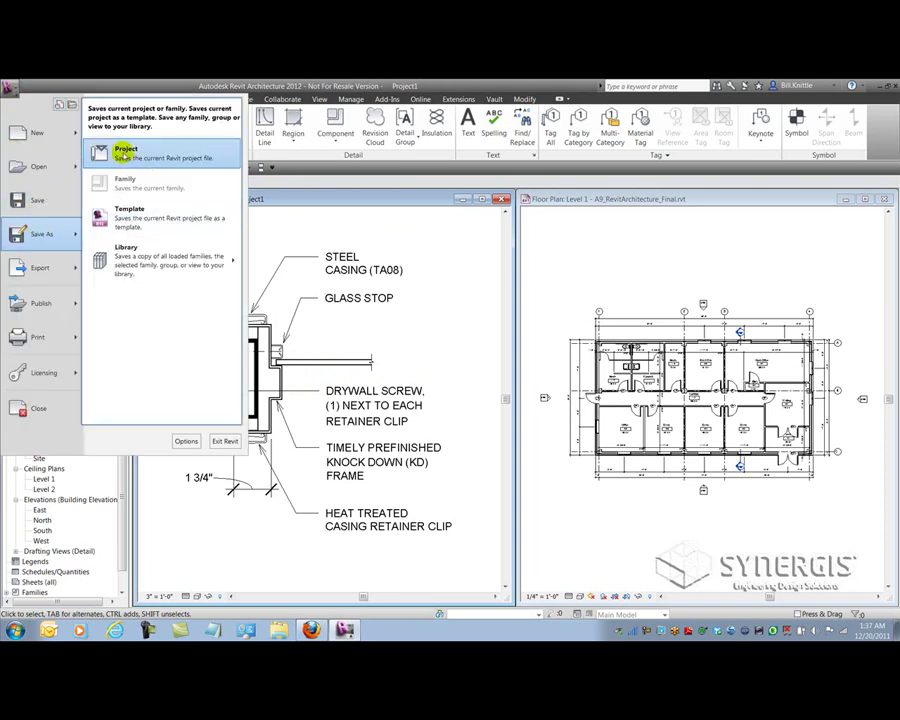
left_click(125, 150)
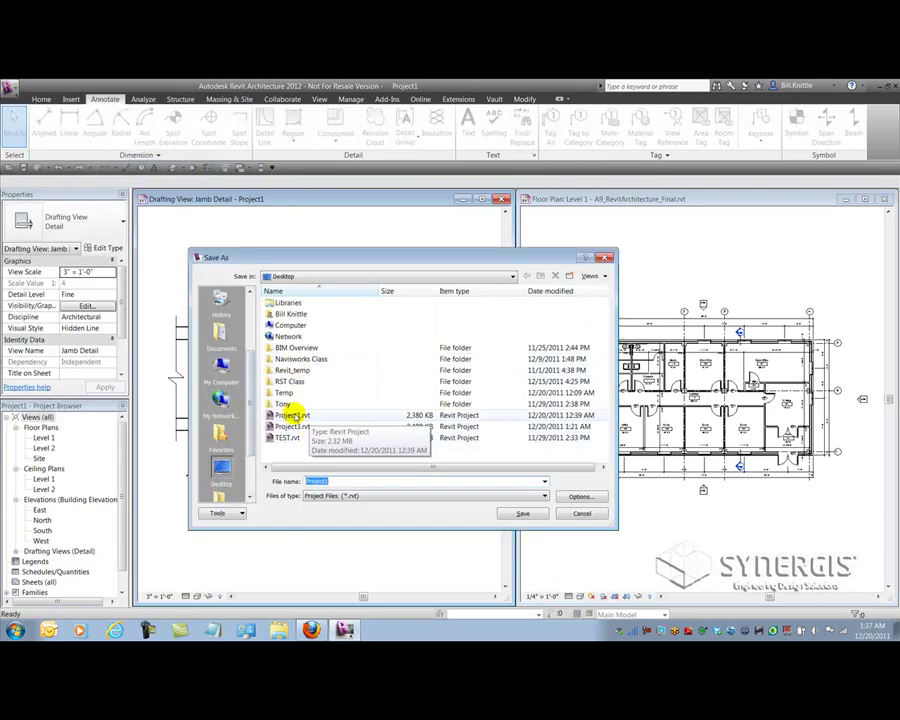
left_click(292, 415)
left_click(520, 513)
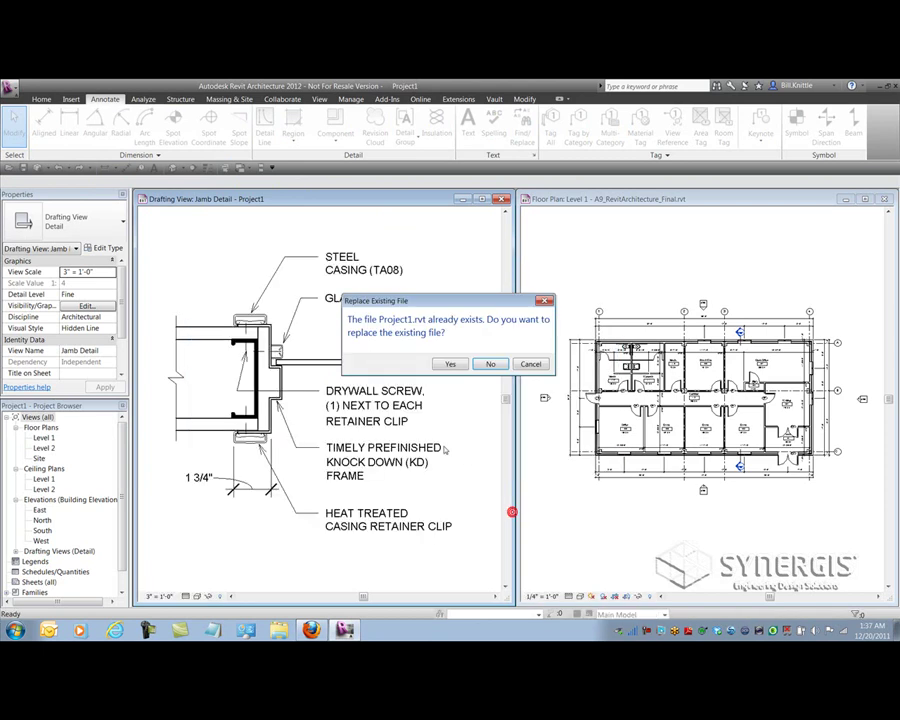
left_click(450, 364)
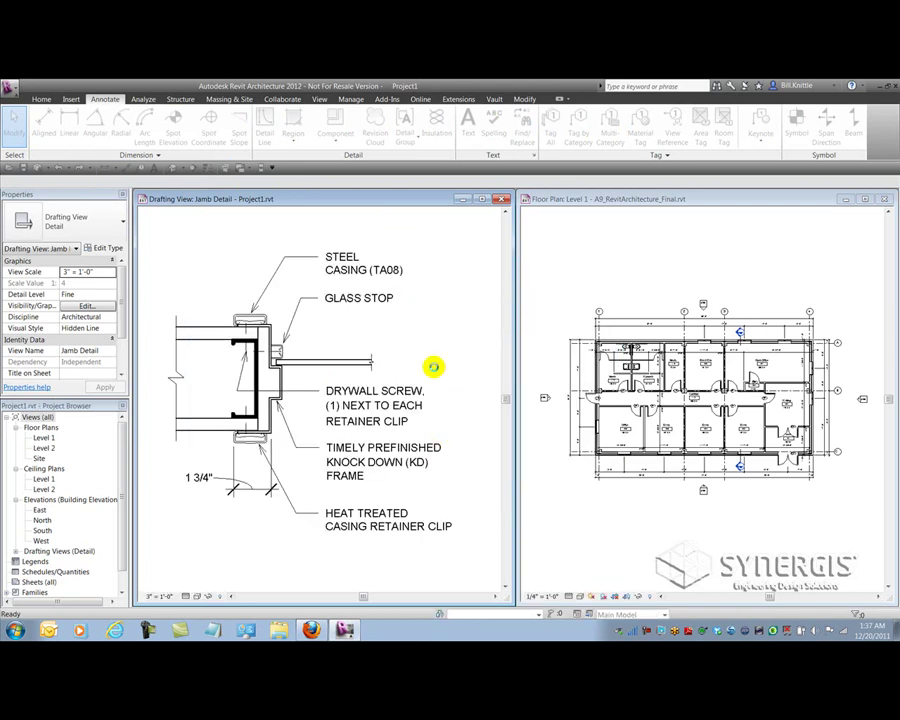
Insert the Jamb Detail drafting view from the Desktop file Project1.rvt into the A9_RevitArchitecture_Final project
left_click(557, 298)
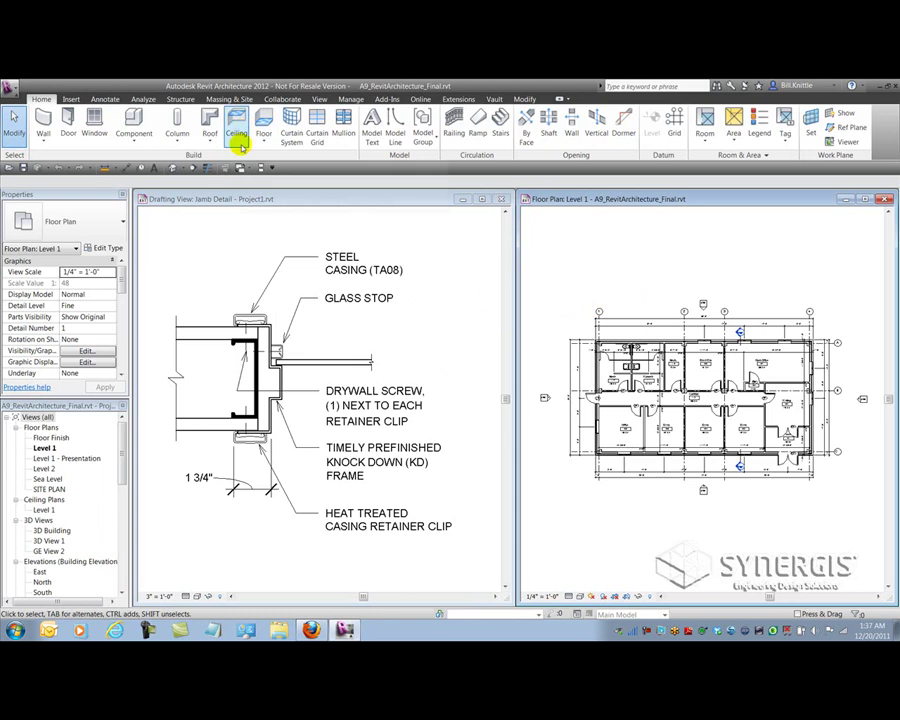
left_click(71, 100)
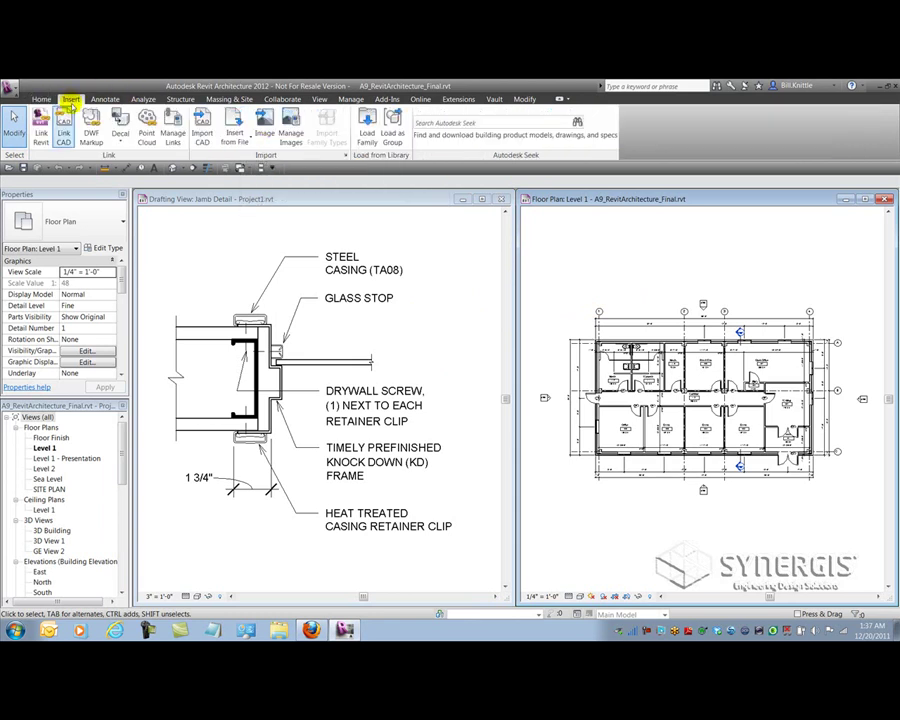
left_click(232, 140)
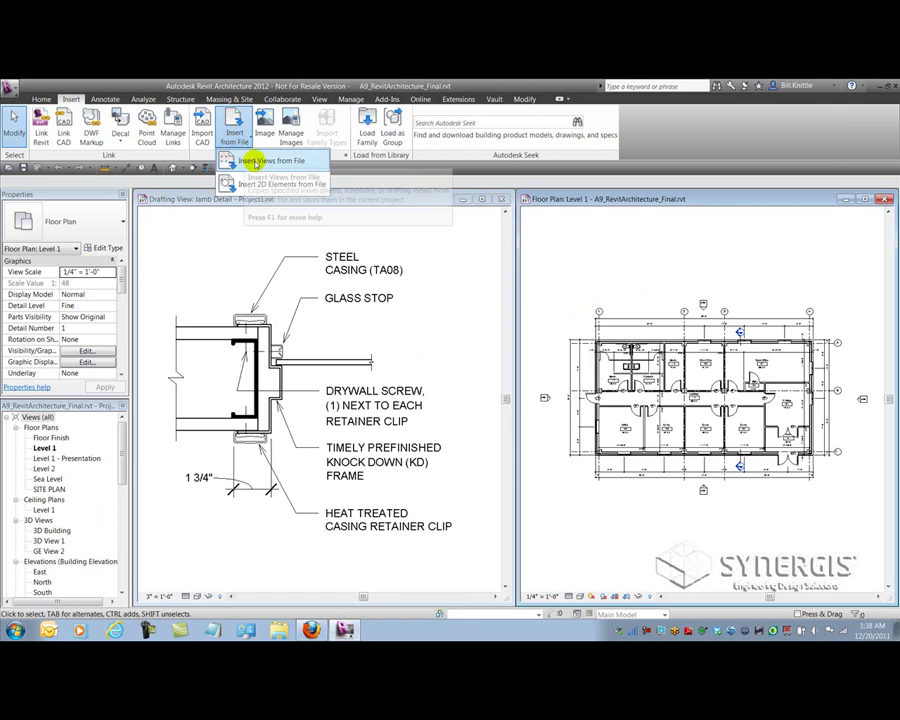
left_click(270, 160)
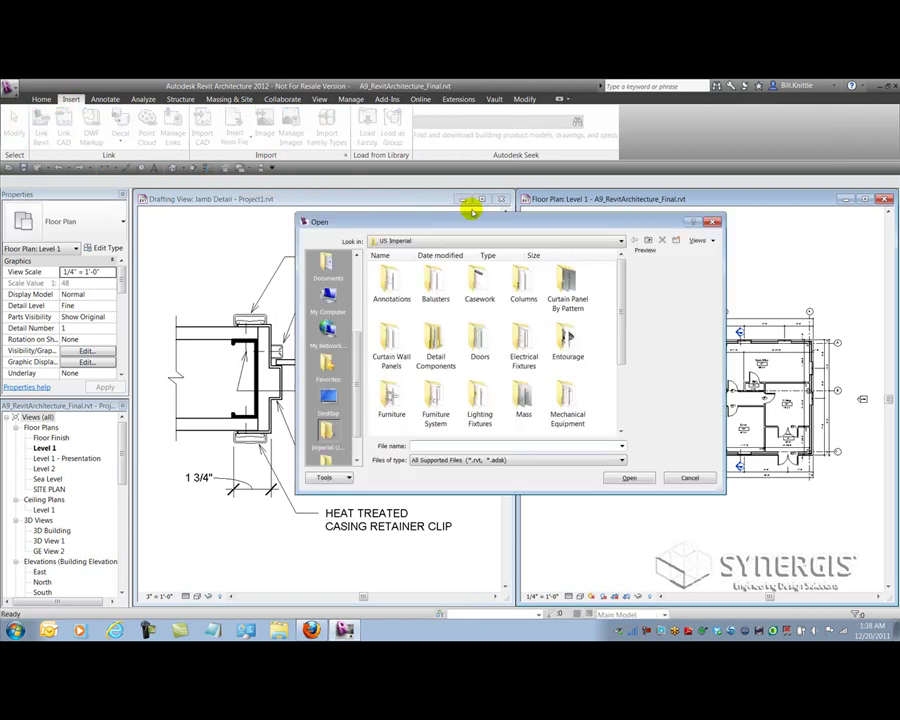
left_click(329, 398)
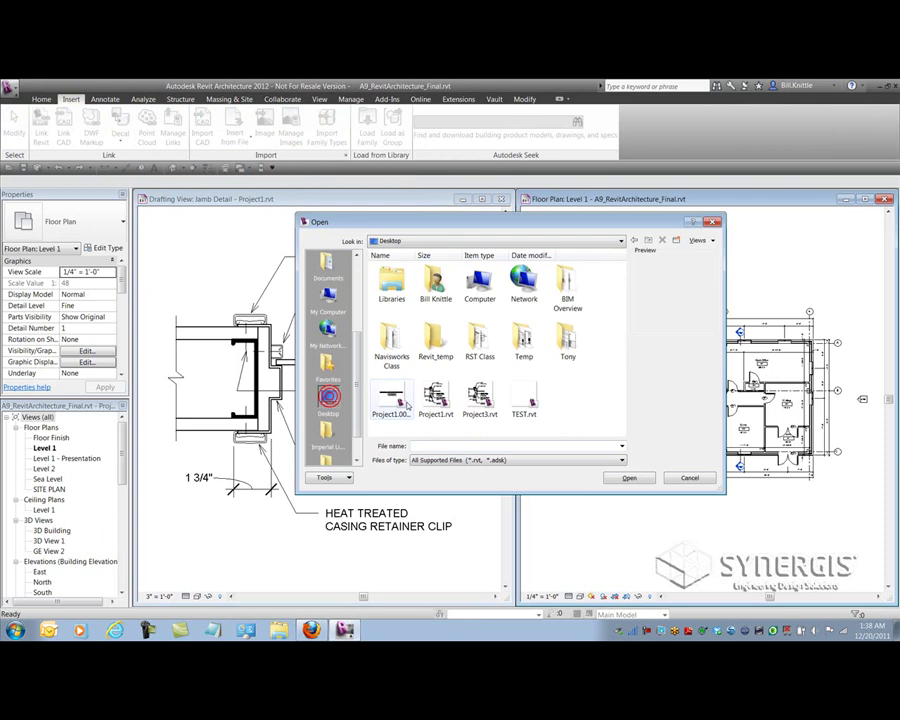
left_click(453, 400)
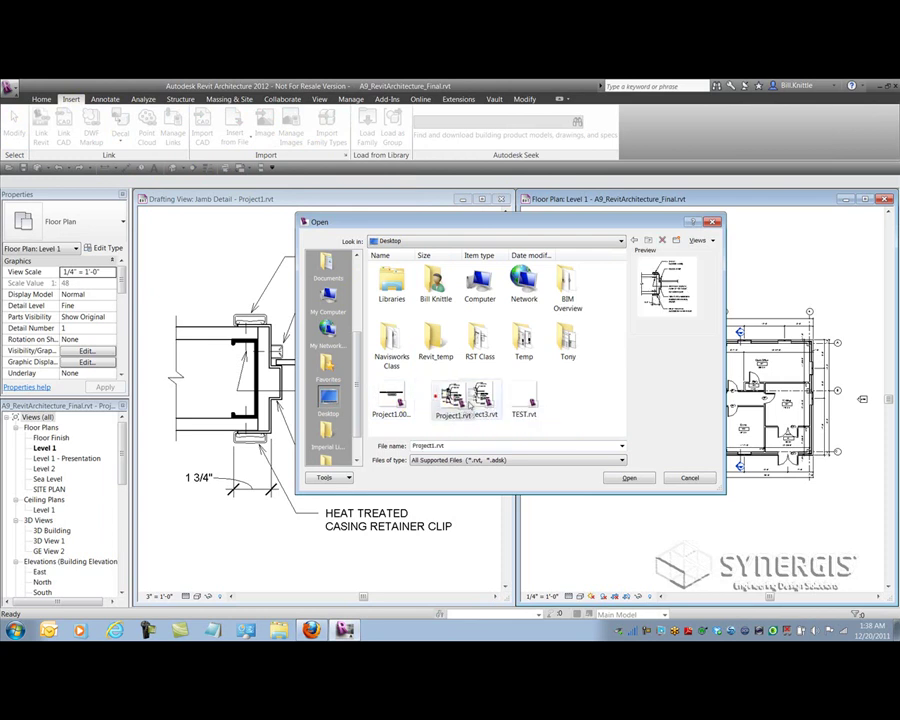
left_click(630, 478)
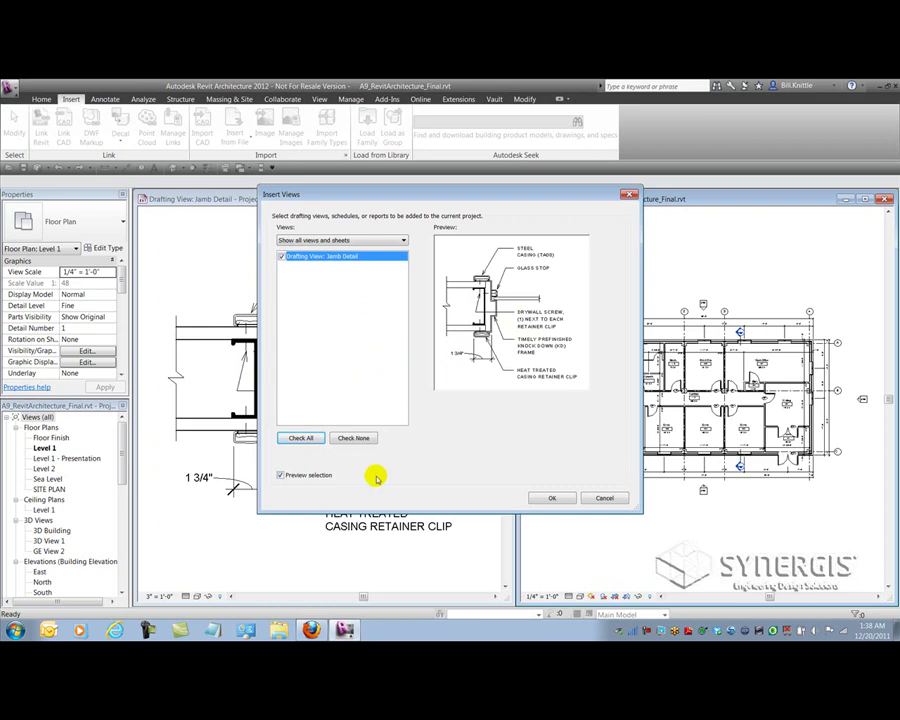
left_click(551, 498)
left_click(482, 404)
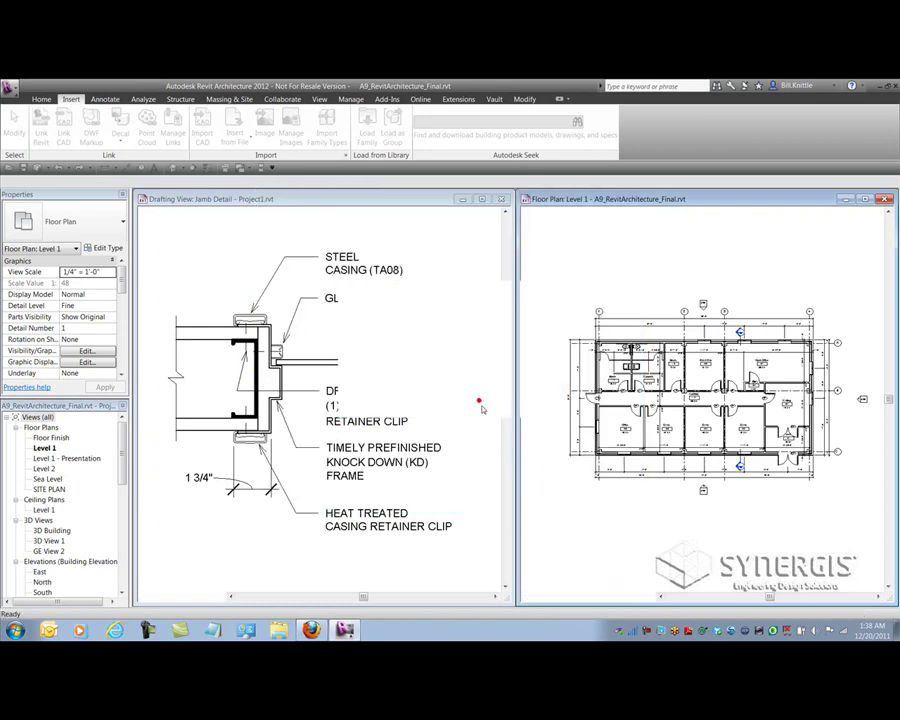
Close Project1's Jamb Detail view and tile the Level 1 floor plan with the inserted Jamb Detail, showing the whole detail
left_click(501, 199)
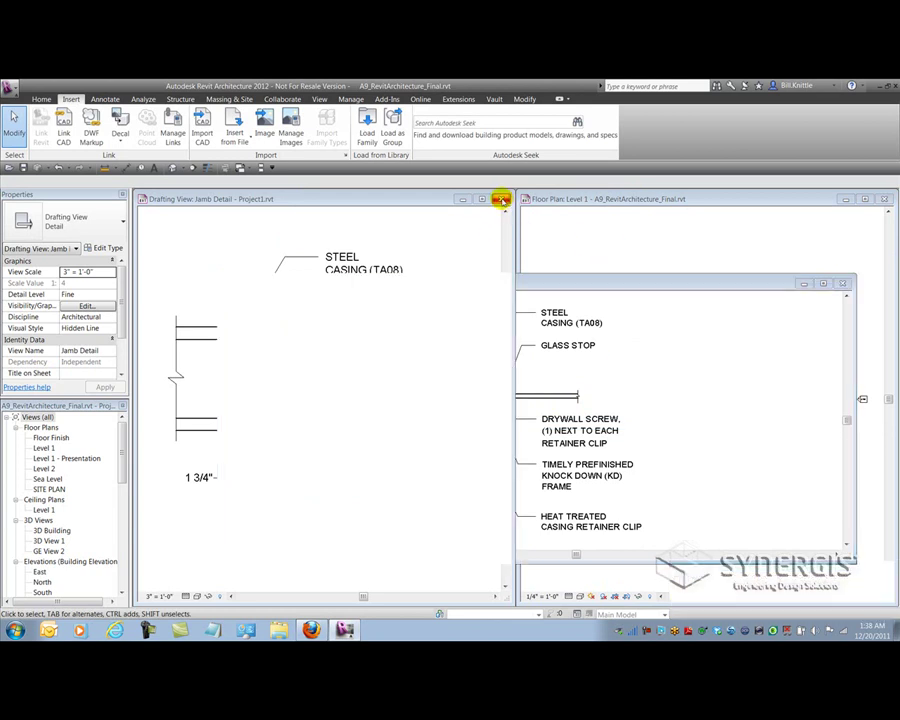
left_click(565, 242)
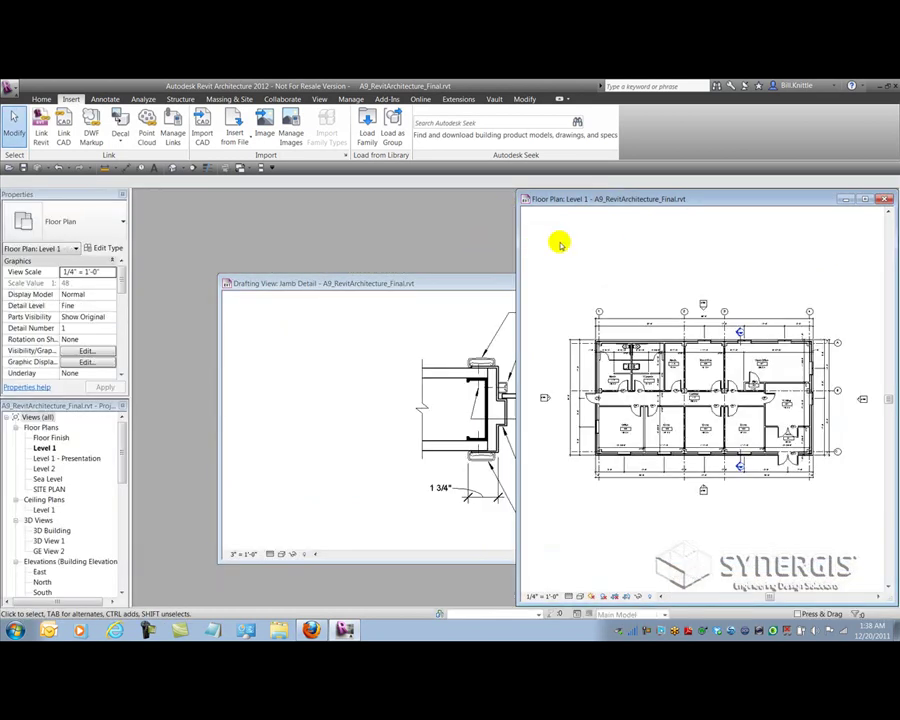
key("w")
key("t")
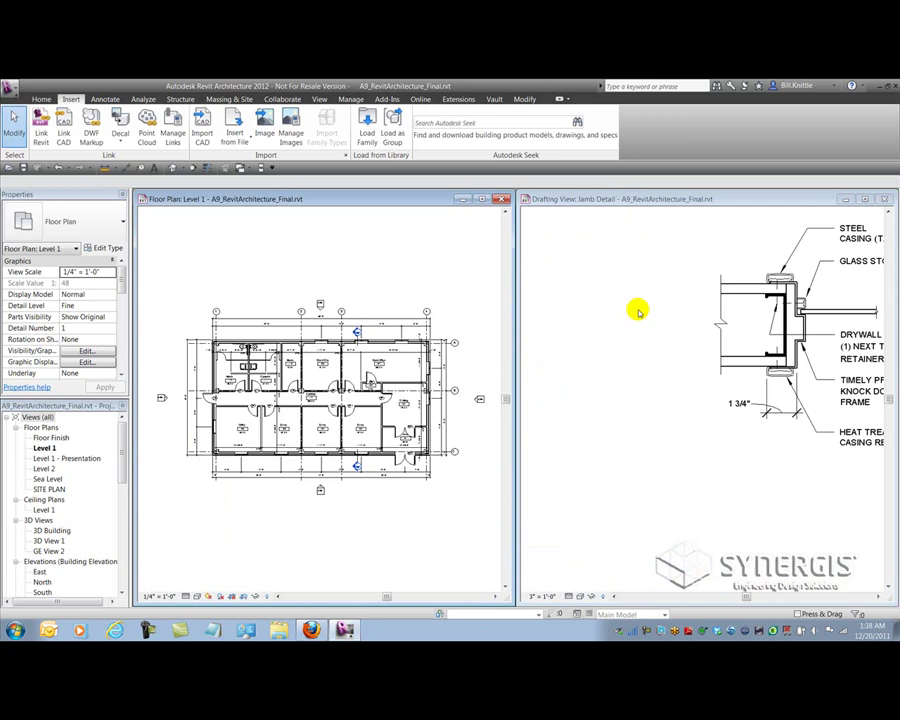
left_click(638, 312)
scroll(589, 384, "down", 4)
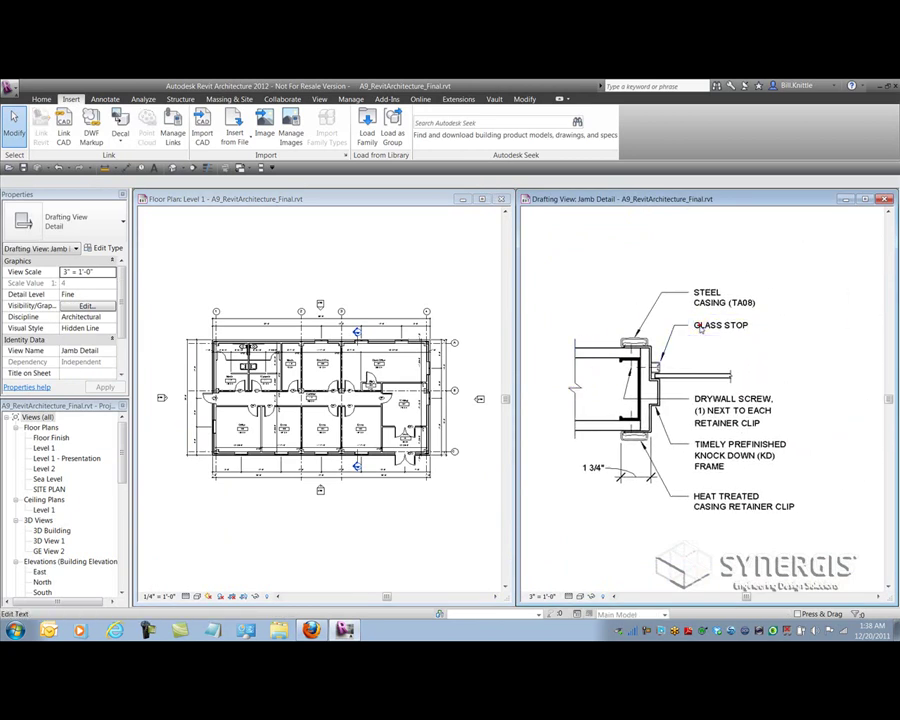